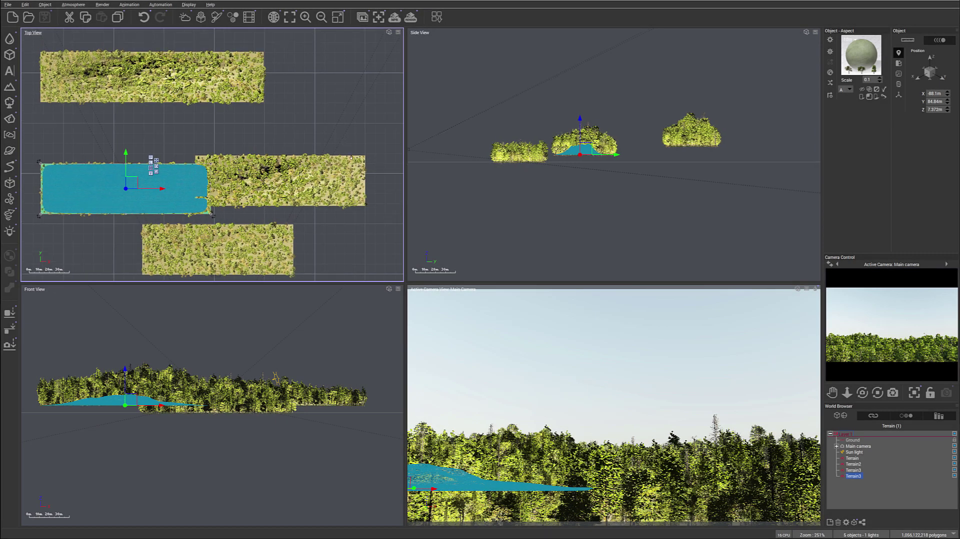
Step: Move the sun light behind the forest terrains and raise it to Z 37.34 m for a backlit view
right_click_drag(341, 138, 361, 143)
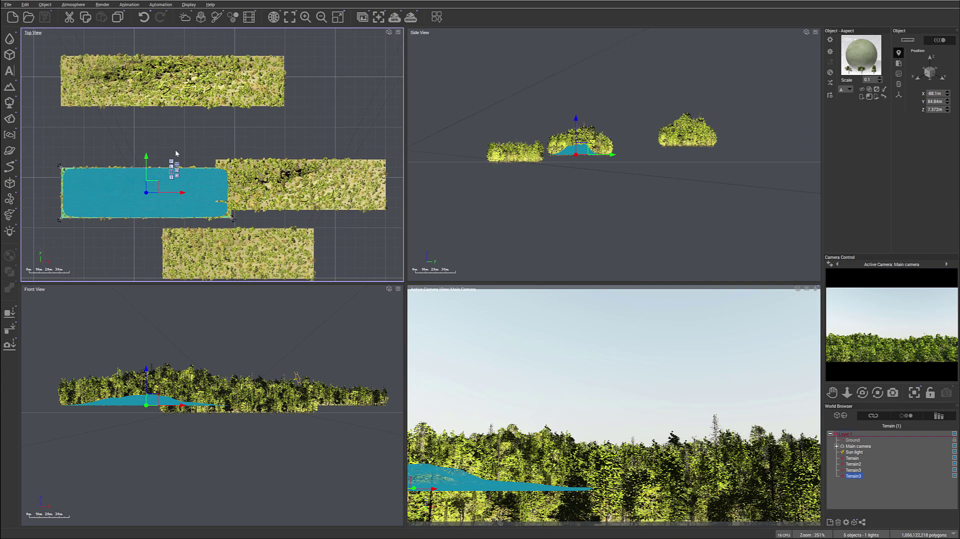
left_click(857, 453)
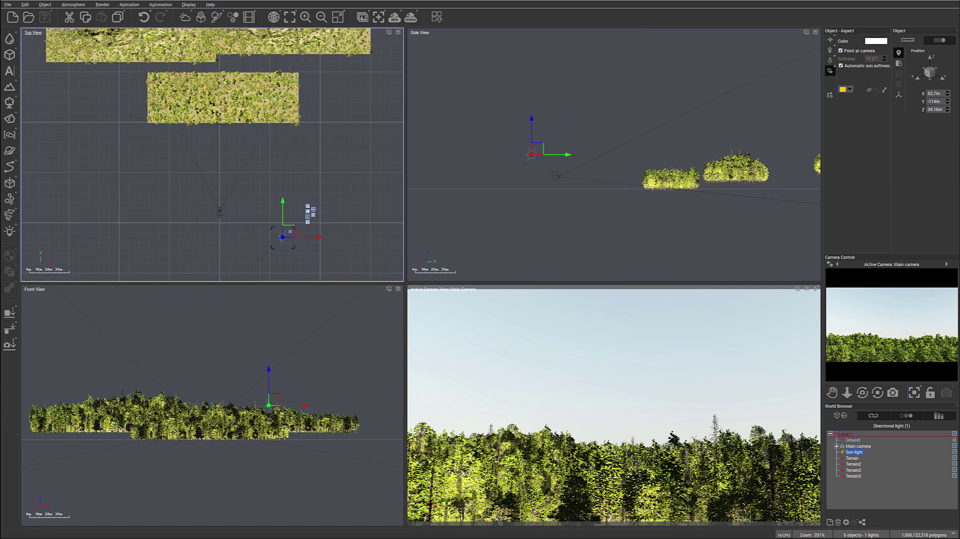
left_click_drag(288, 231, 184, 86)
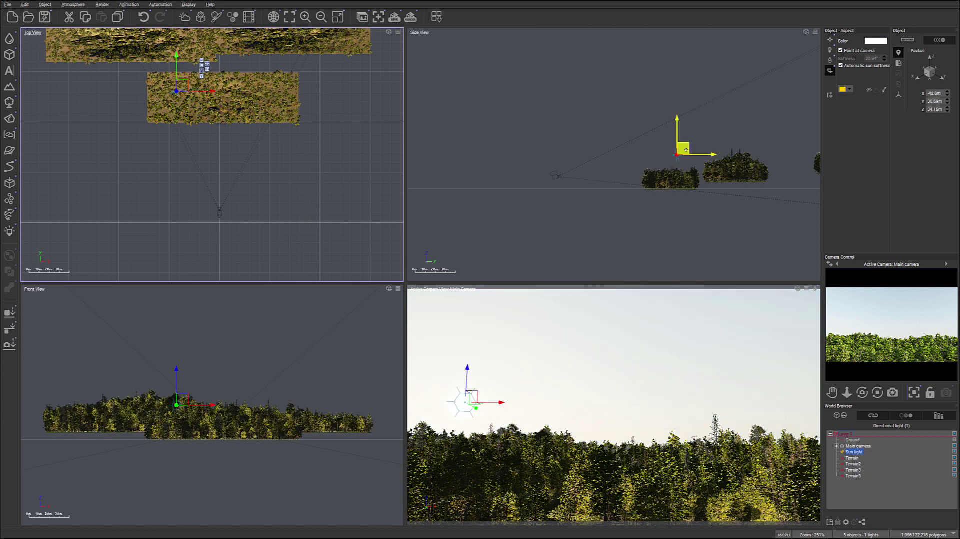
left_click_drag(686, 149, 687, 149)
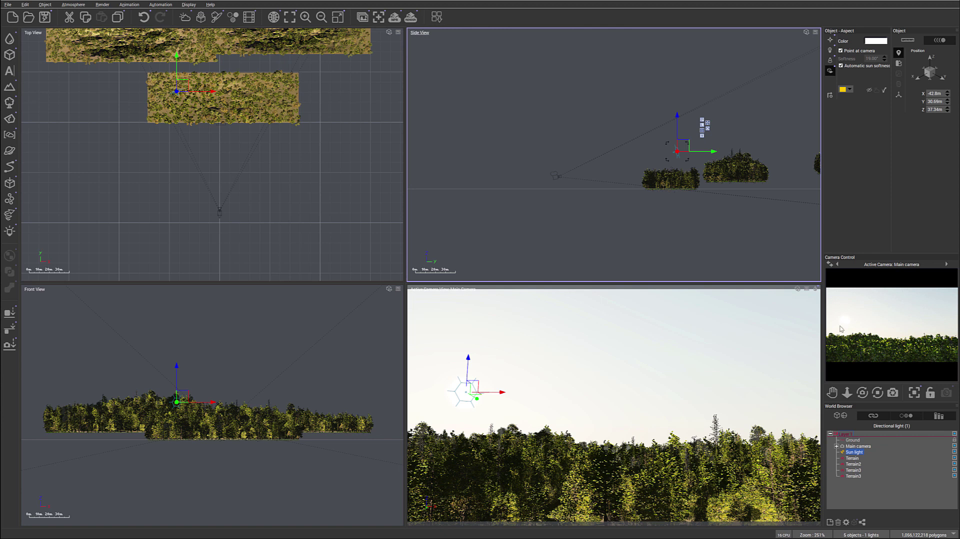
Step: Open the Atmosphere Editor on its Sky, Fog & Haze settings
left_click(74, 5)
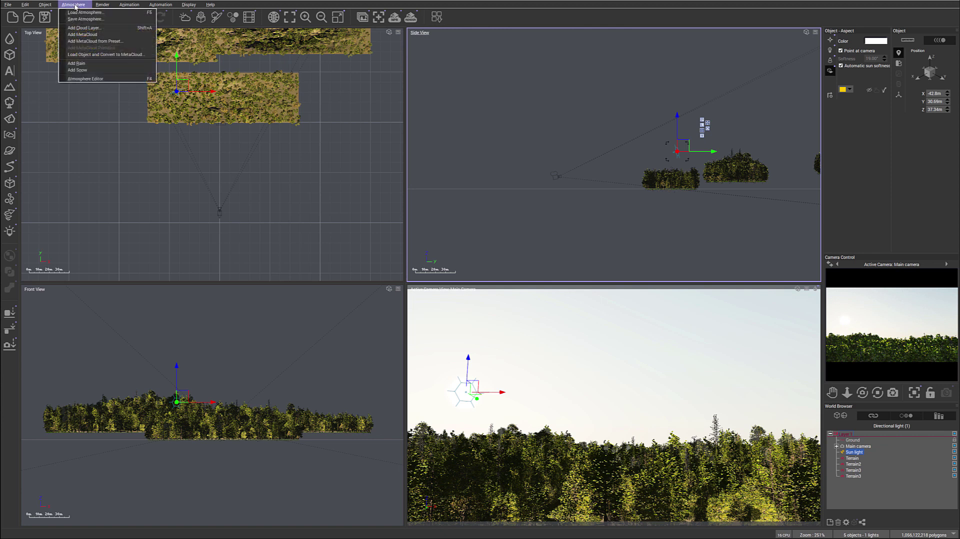
left_click(90, 79)
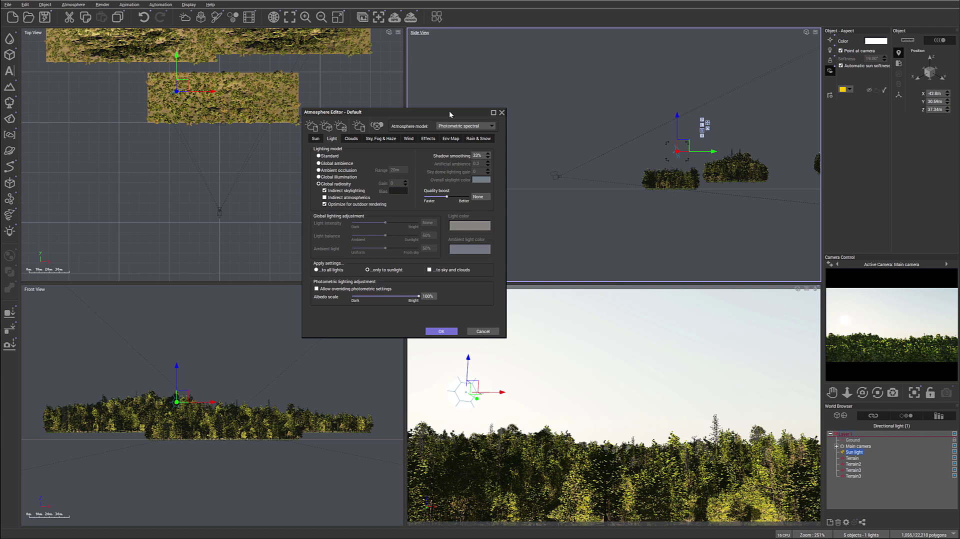
left_click_drag(450, 115, 453, 139)
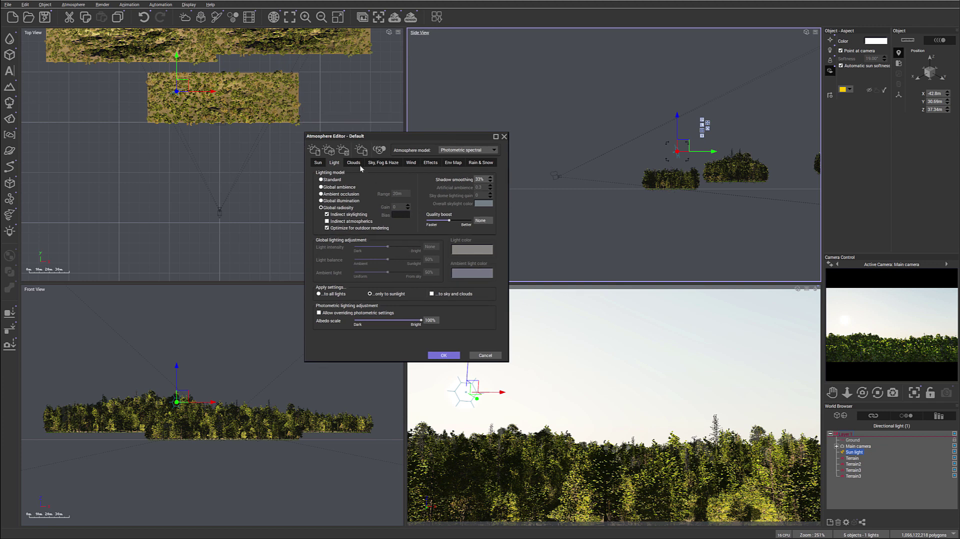
left_click(383, 163)
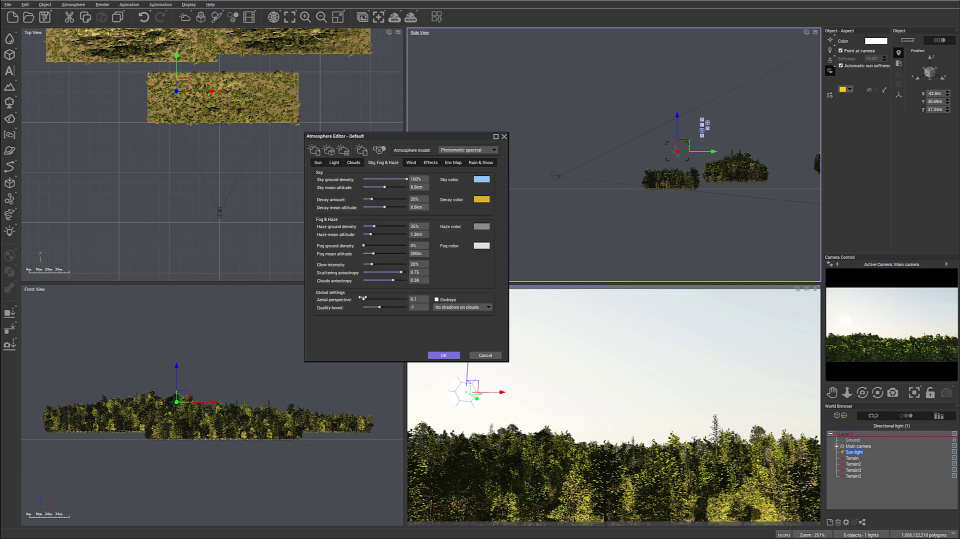
Step: Set aerial perspective 2.06, fog ground density 25%, glow intensity 26%, and refresh the camera preview
left_click_drag(362, 298, 396, 299)
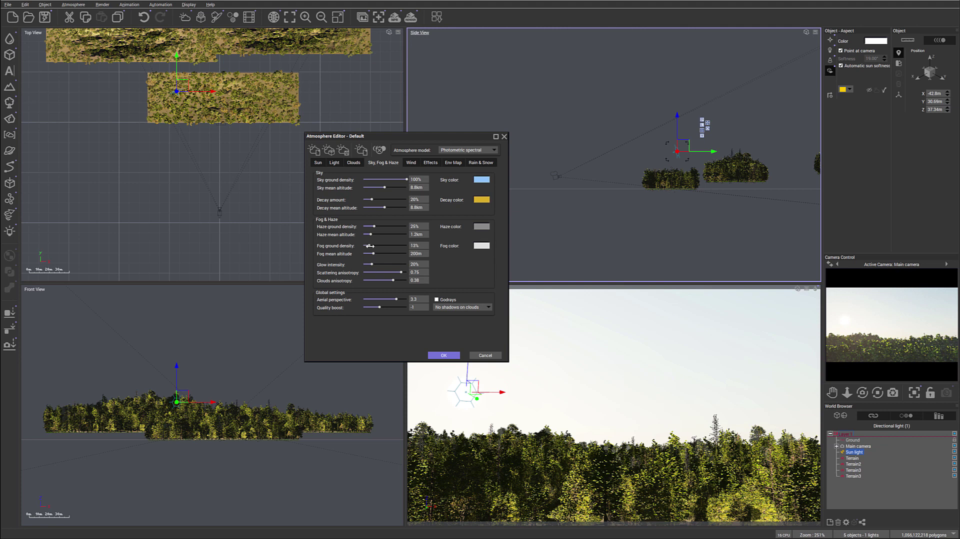
left_click_drag(370, 246, 375, 250)
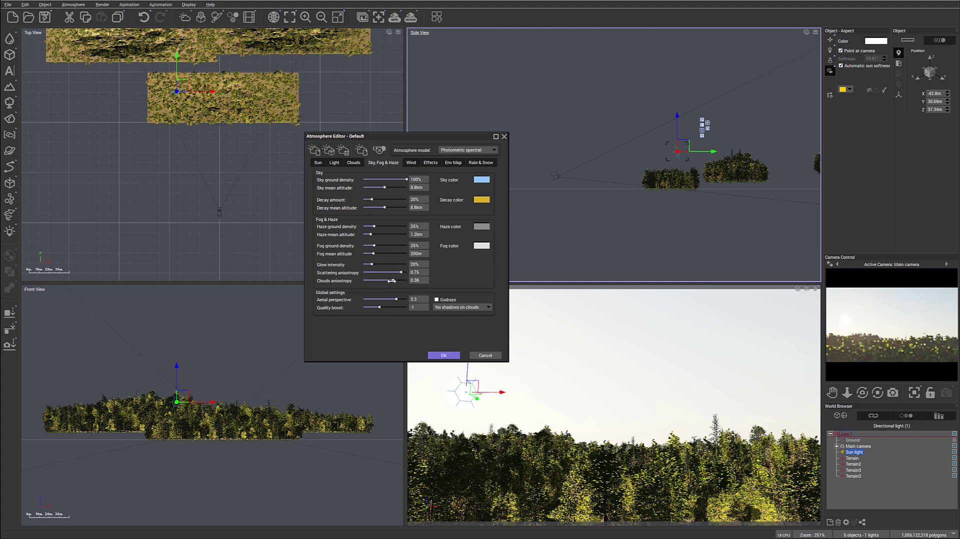
left_click_drag(372, 264, 403, 272)
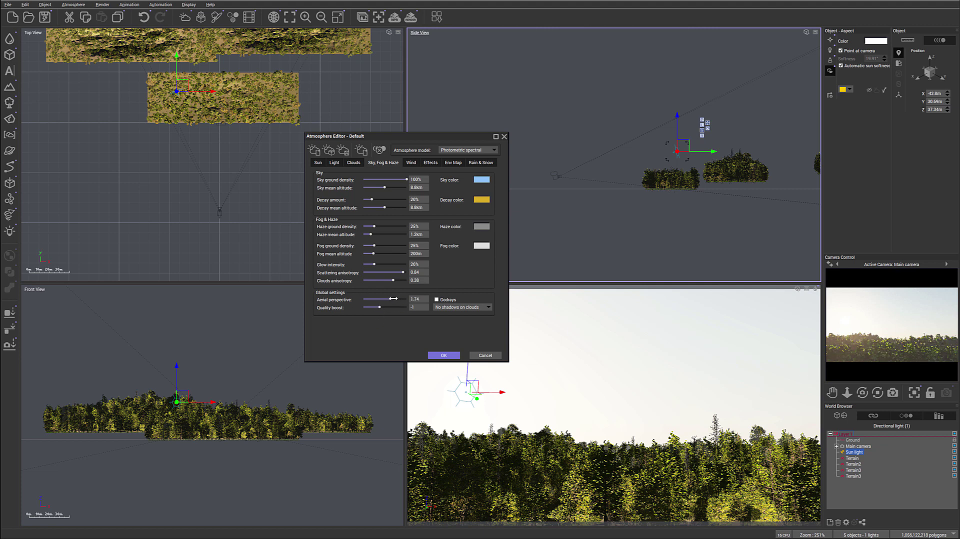
left_click_drag(394, 298, 392, 298)
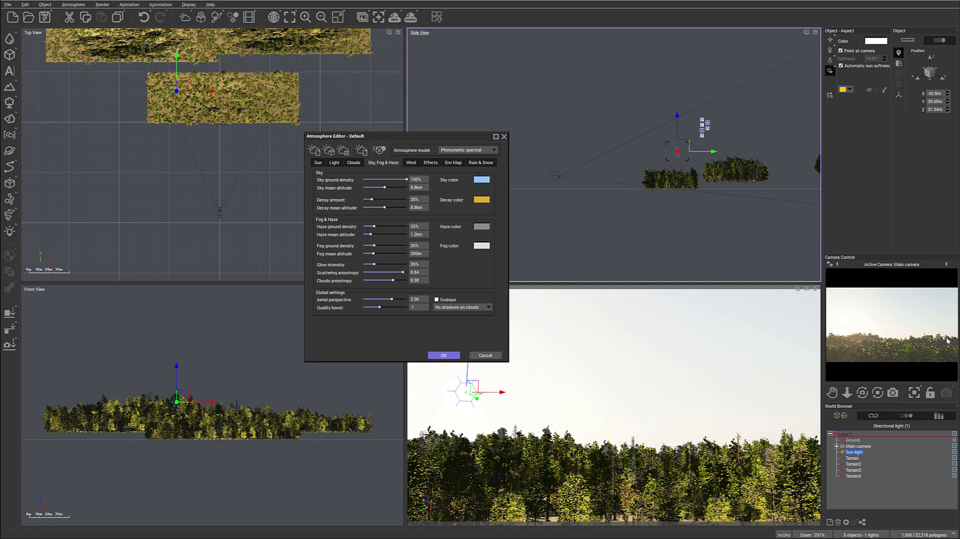
right_click(926, 353)
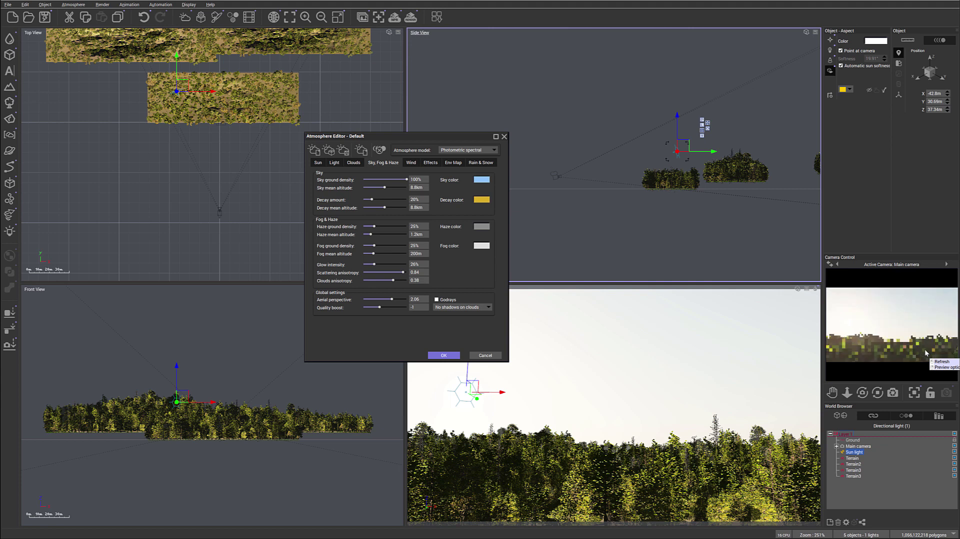
left_click(926, 353)
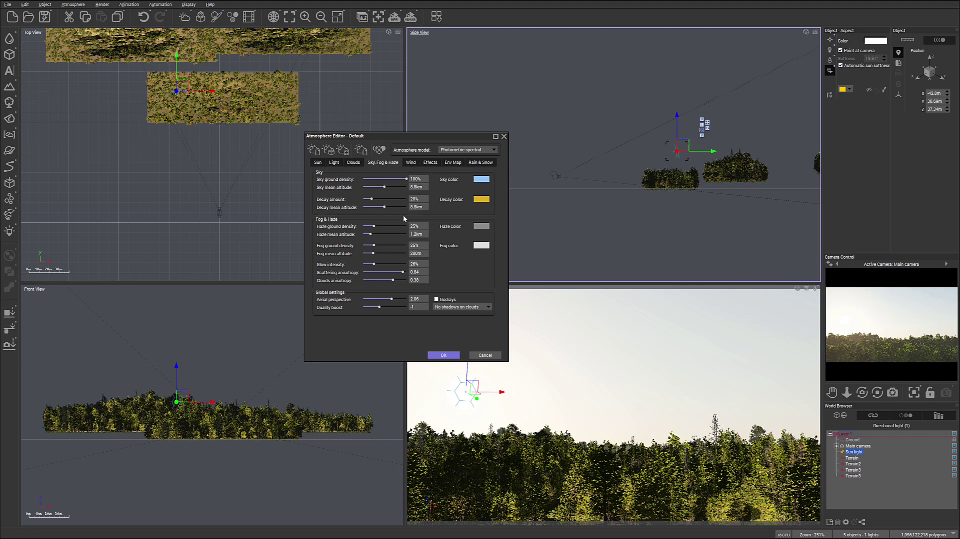
Step: Load the Alto Stratus #2 preset from the Stratus - Cirrus folder as a cloud layer
left_click(355, 163)
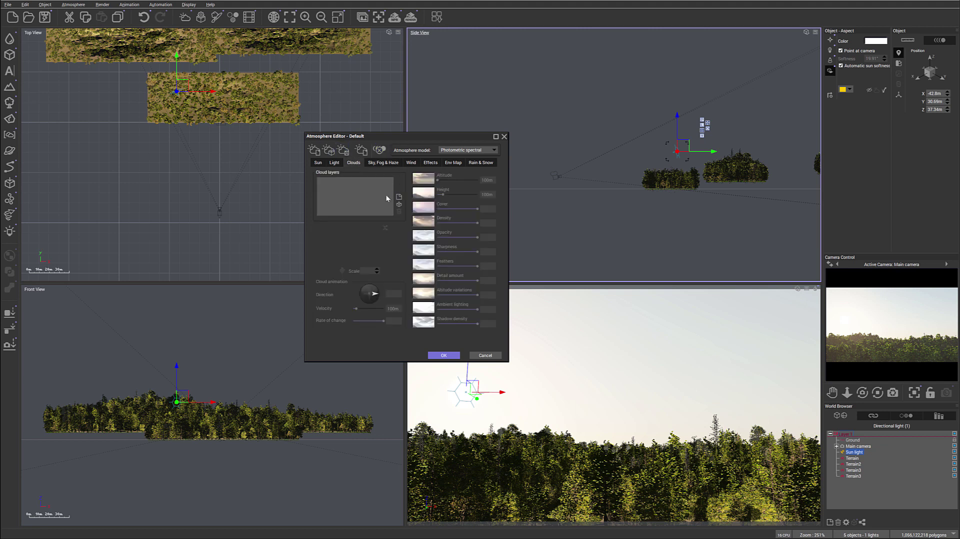
left_click(399, 205)
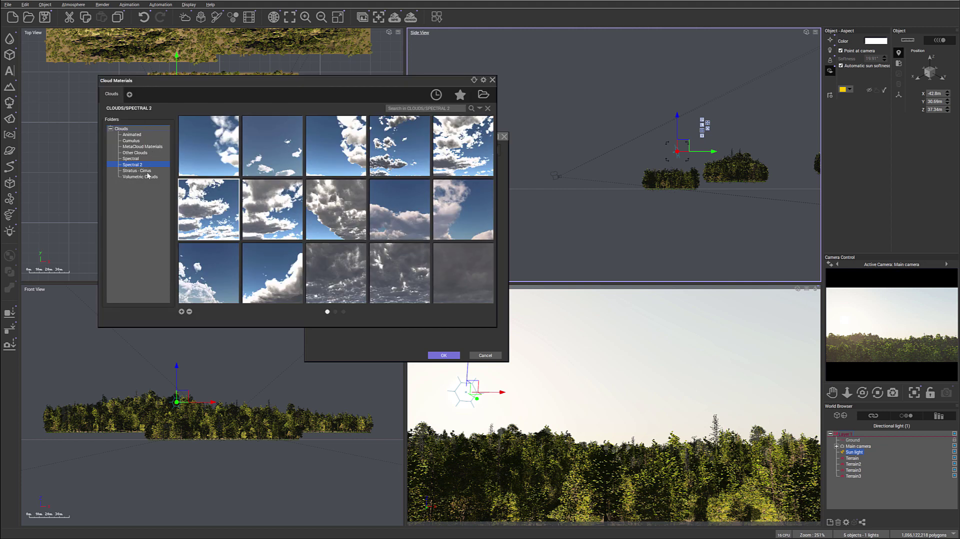
left_click(145, 170)
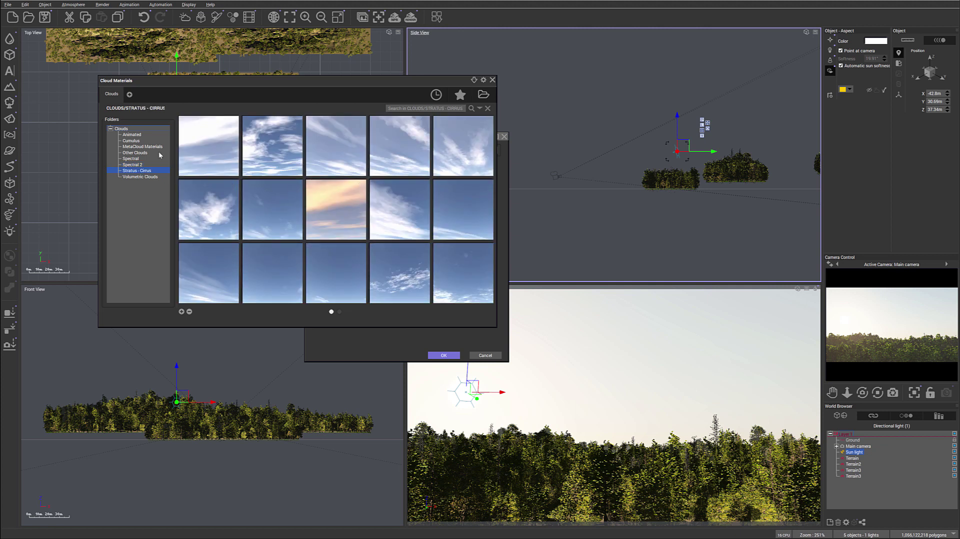
scroll(414, 210, "down", 1)
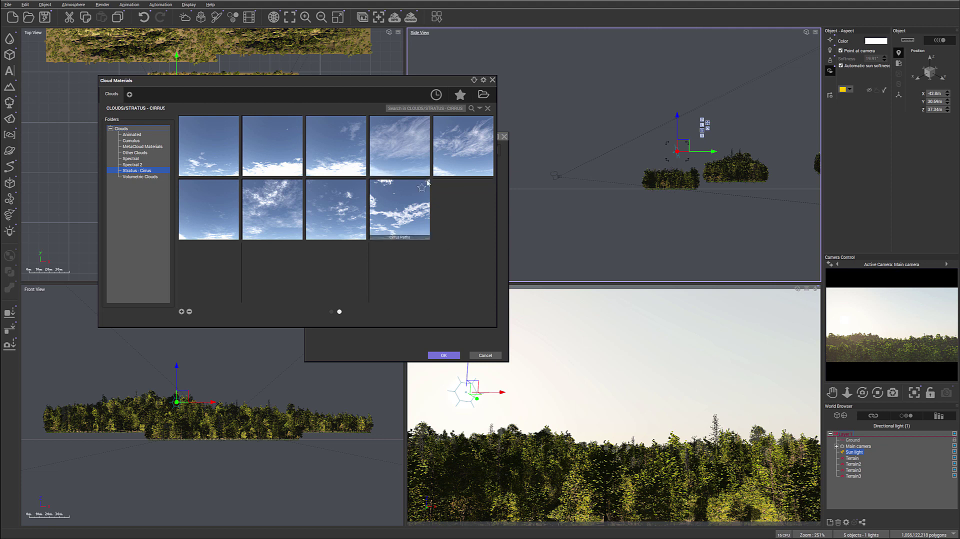
scroll(427, 183, "up", 1)
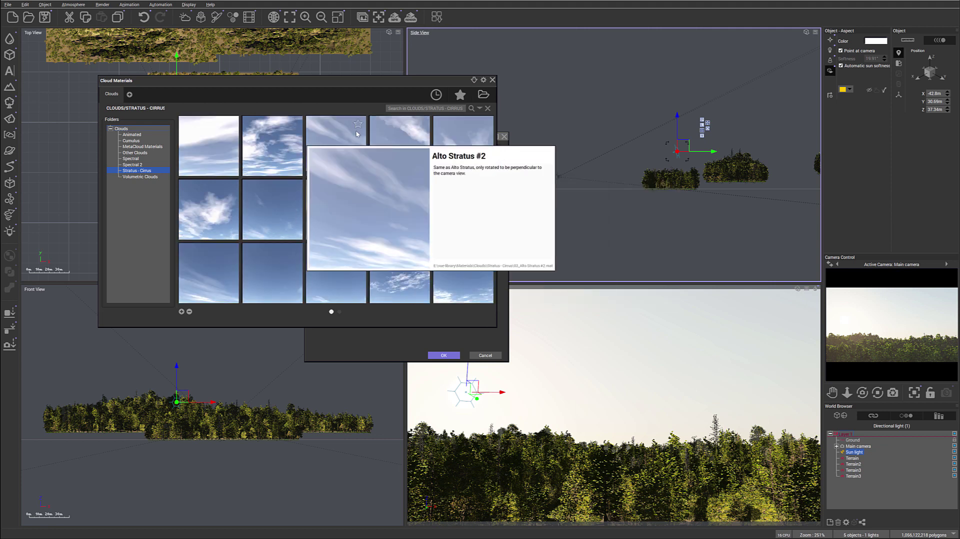
double_click(349, 133)
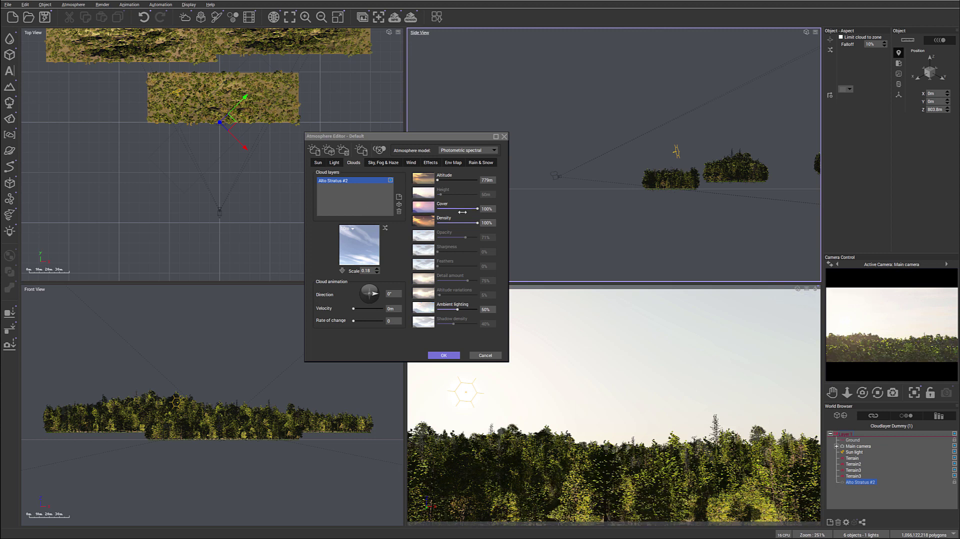
Step: Cut stratus cover to 52%, close the editor, and move the sun to X -87.7 m, Y -62.5 m
left_click_drag(478, 209, 457, 208)
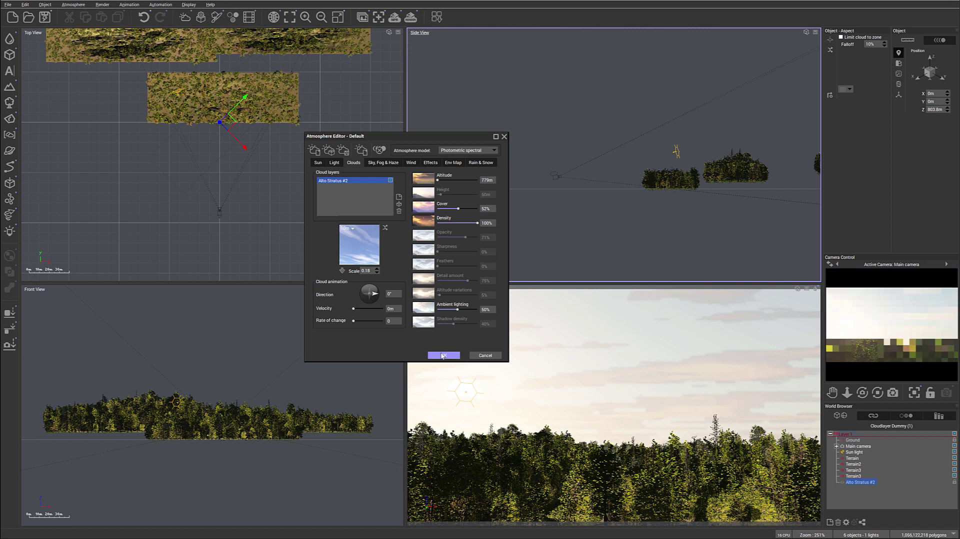
left_click(444, 355)
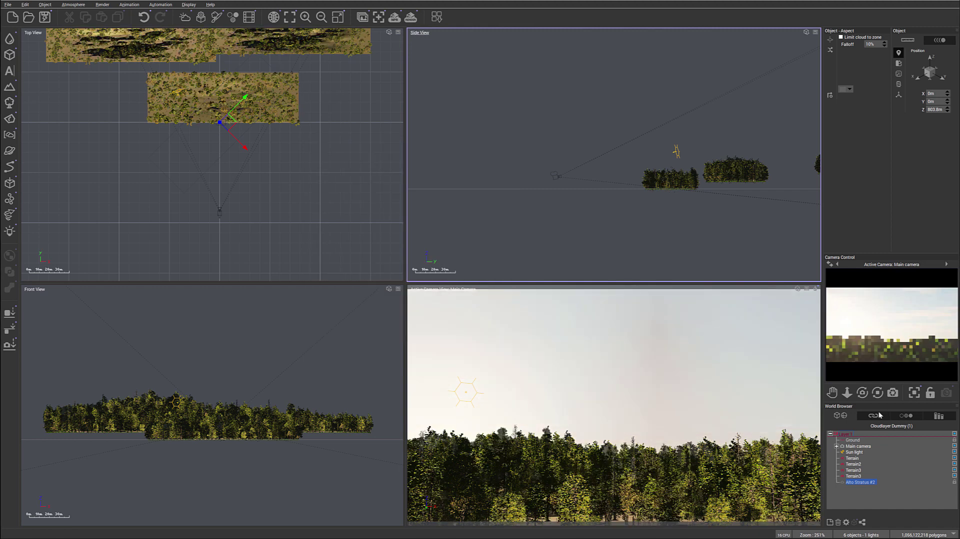
left_click(856, 452)
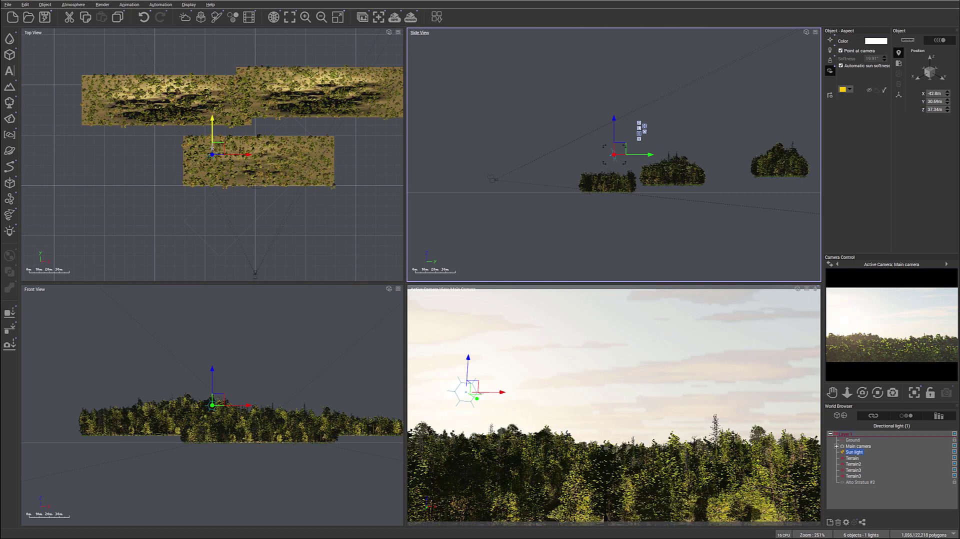
left_click(218, 149)
left_click_drag(218, 149, 163, 243)
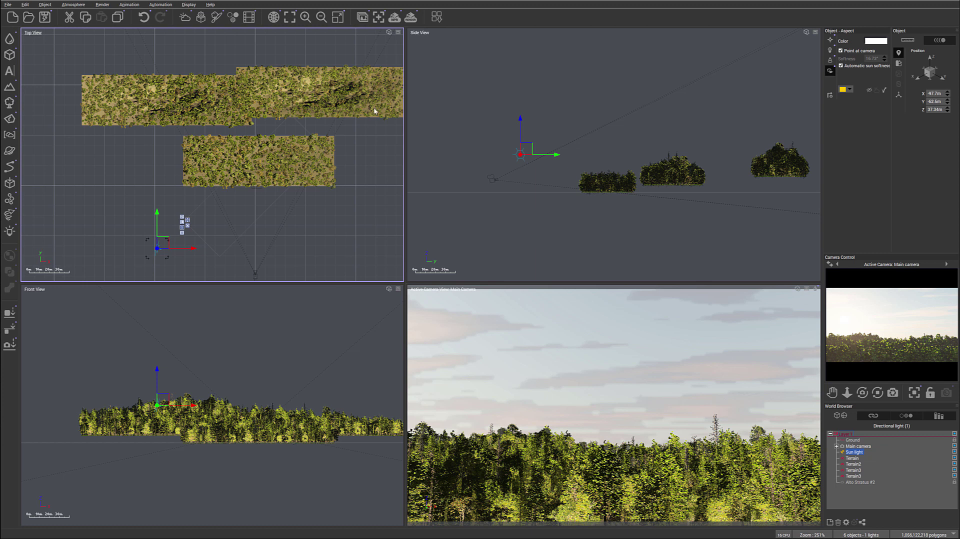
Step: Reopen the Atmosphere Editor and add the Big Cumulus preset from the Spectral 2 folder
left_click(73, 4)
left_click(83, 78)
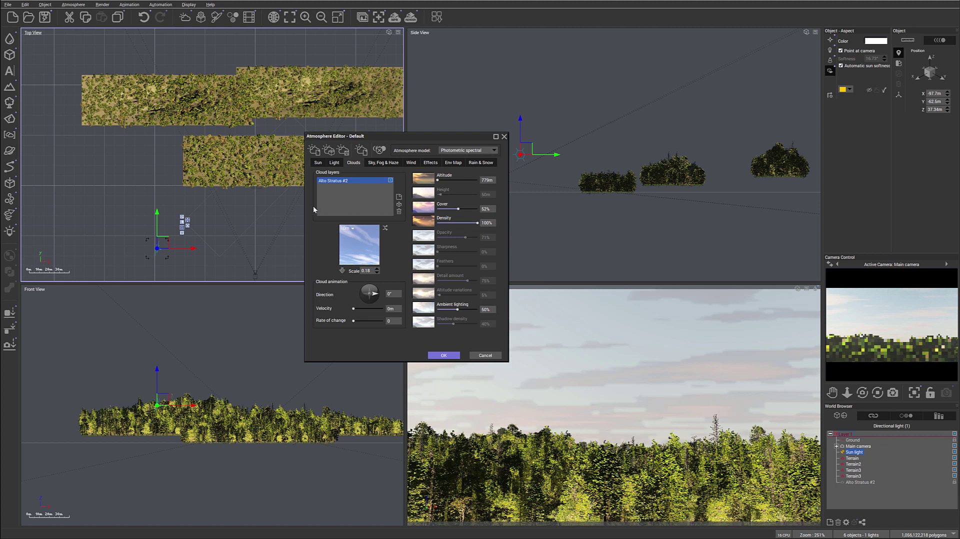
left_click(399, 206)
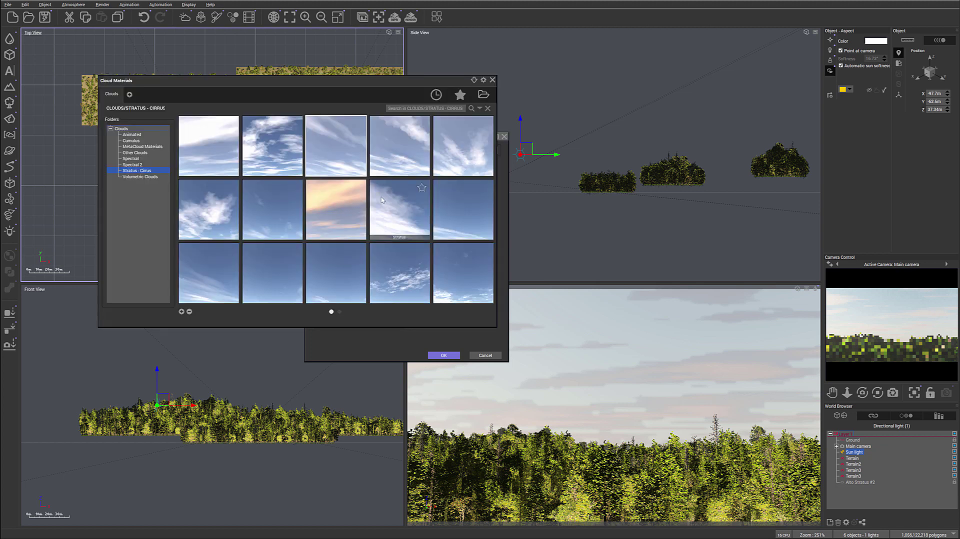
left_click(138, 165)
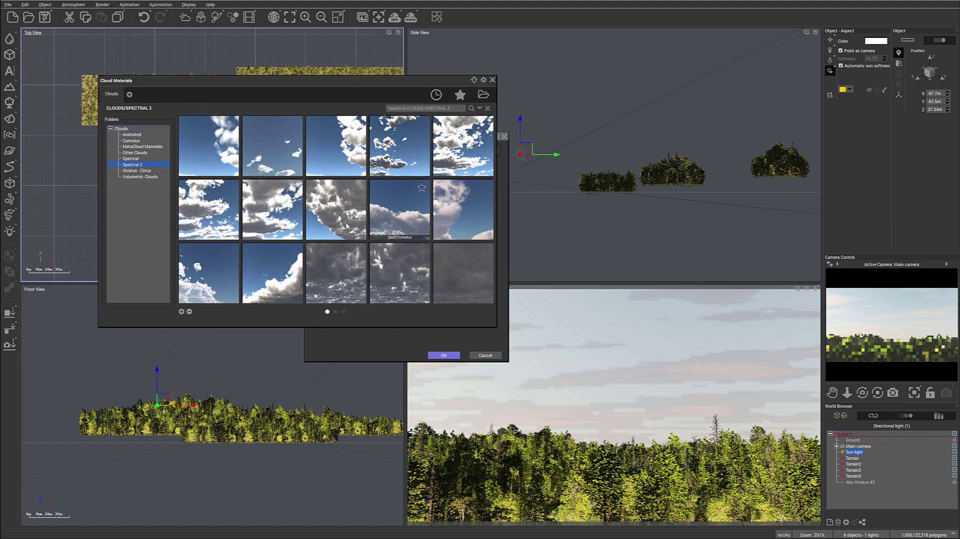
scroll(323, 235, "down", 2)
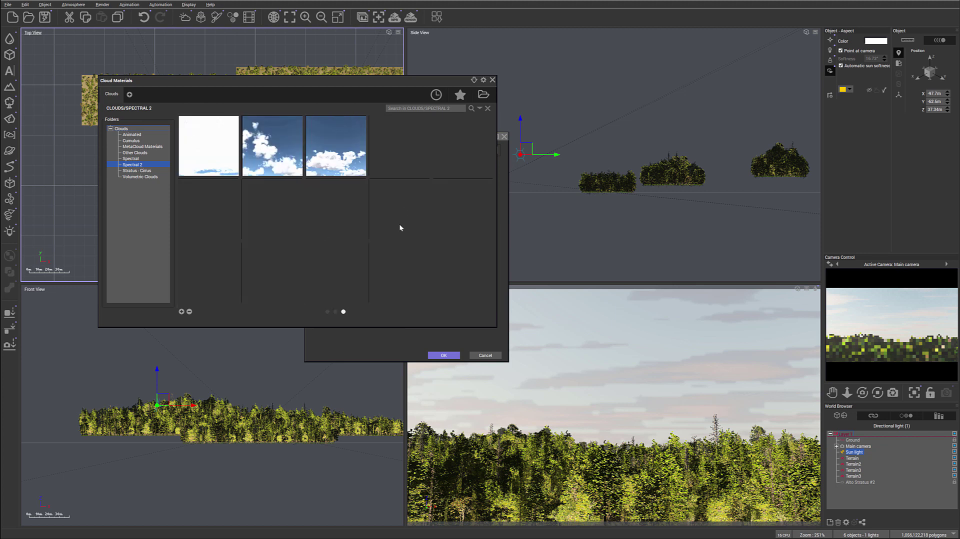
scroll(399, 227, "up", 1)
scroll(400, 228, "up", 1)
mouse_move(214, 216)
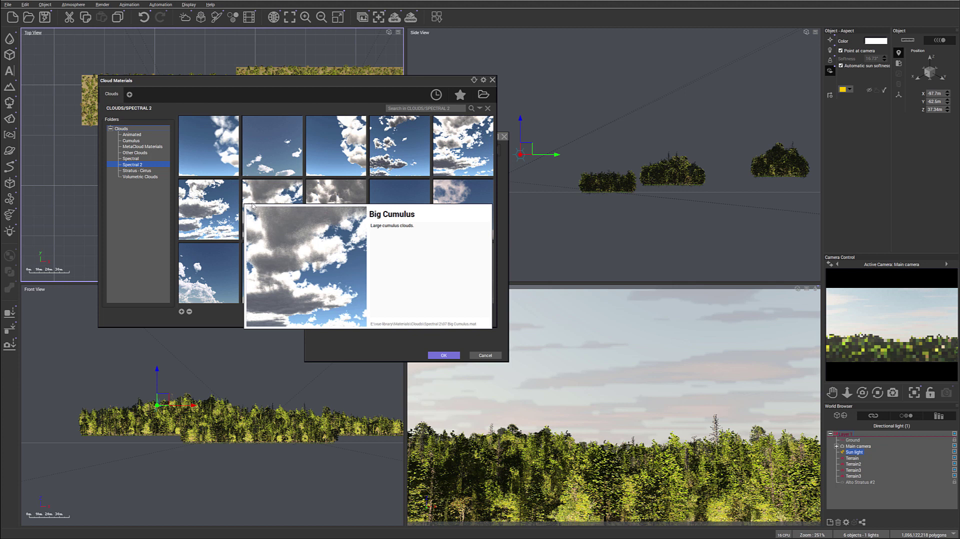
double_click(274, 168)
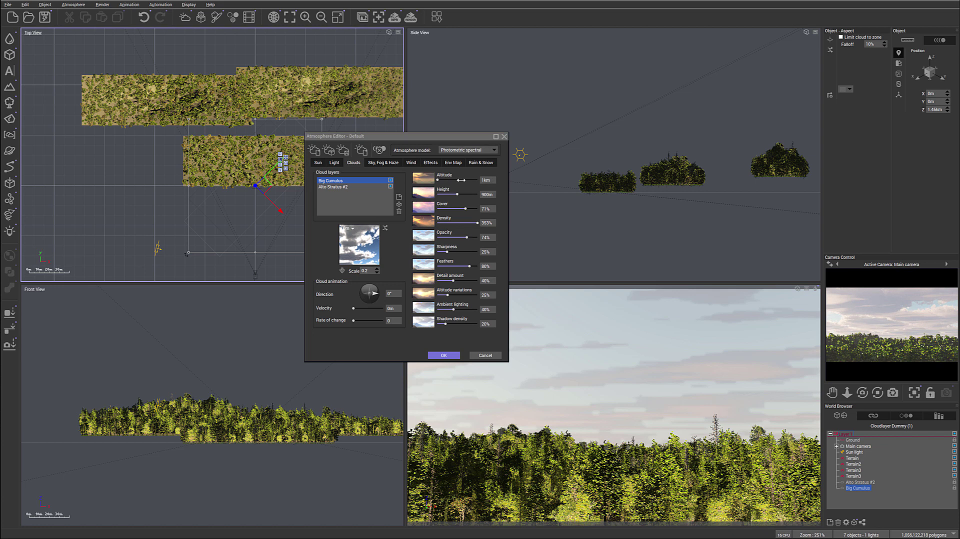
Step: Raise the Big Cumulus layer to 1.8 km altitude with 2.8 km height
left_click_drag(437, 180, 444, 179)
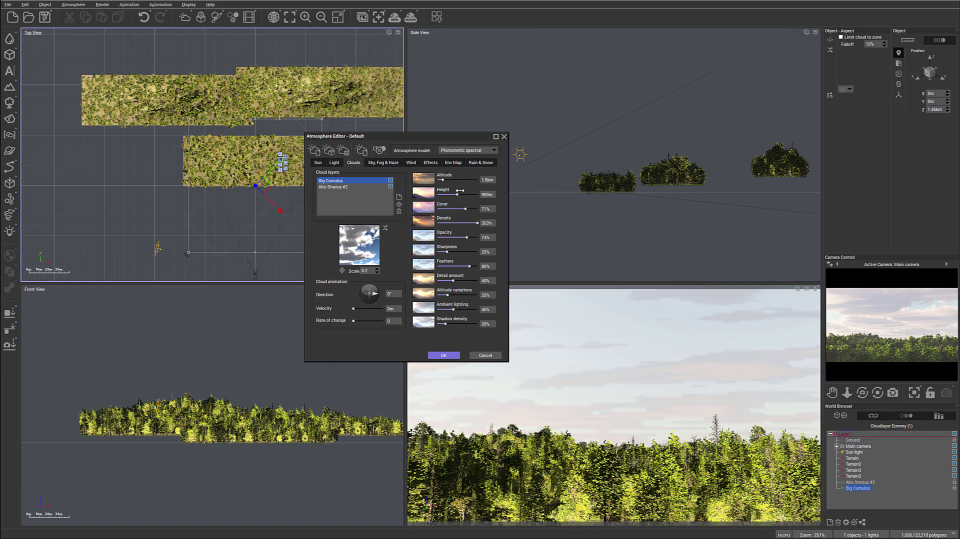
left_click_drag(463, 192, 476, 193)
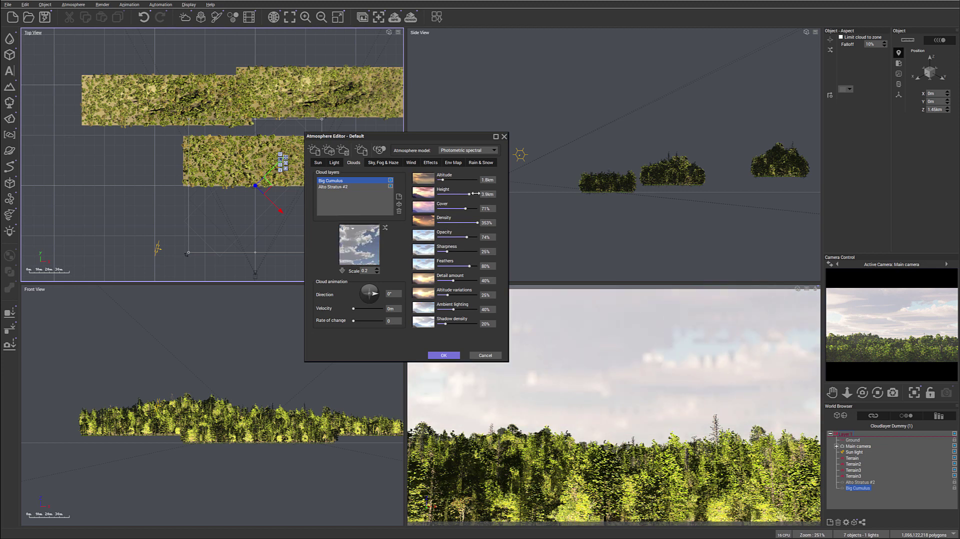
right_click_drag(611, 118, 614, 222)
key("f")
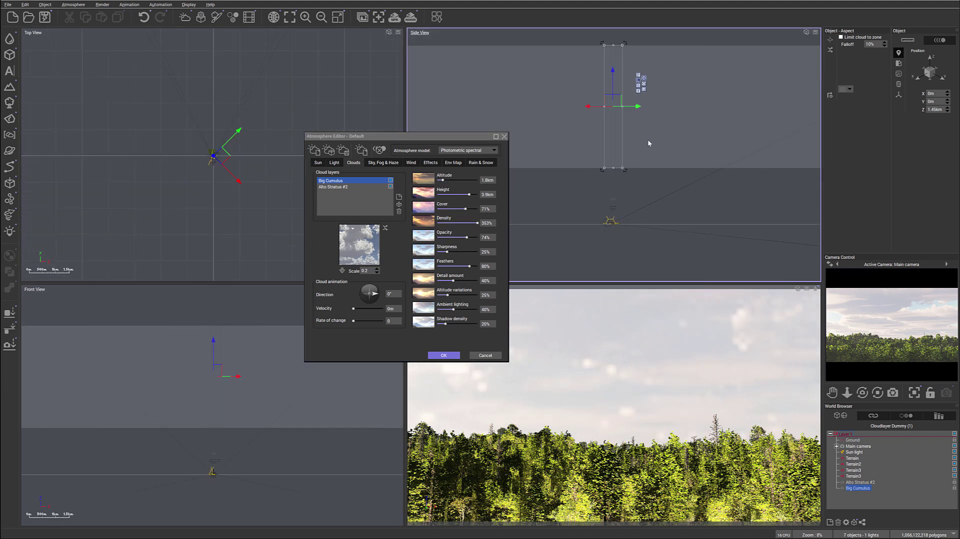
right_click_drag(648, 142, 643, 187)
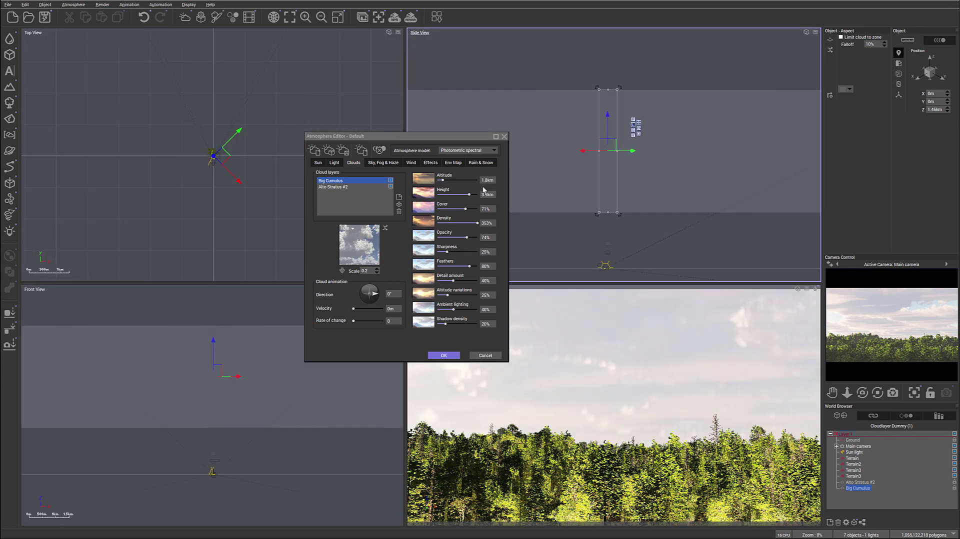
left_click_drag(479, 192, 468, 208)
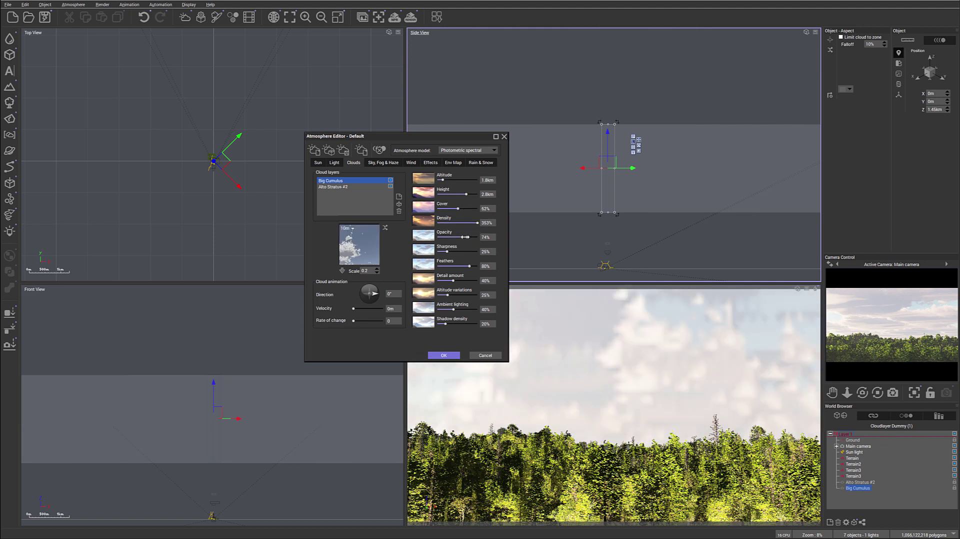
Step: Set opacity 100% and density 2%, lower detail and sharpness, and increase altitude variations
mouse_move(465, 236)
left_mouse_down()
mouse_move(478, 237)
mouse_move(464, 223)
left_mouse_up()
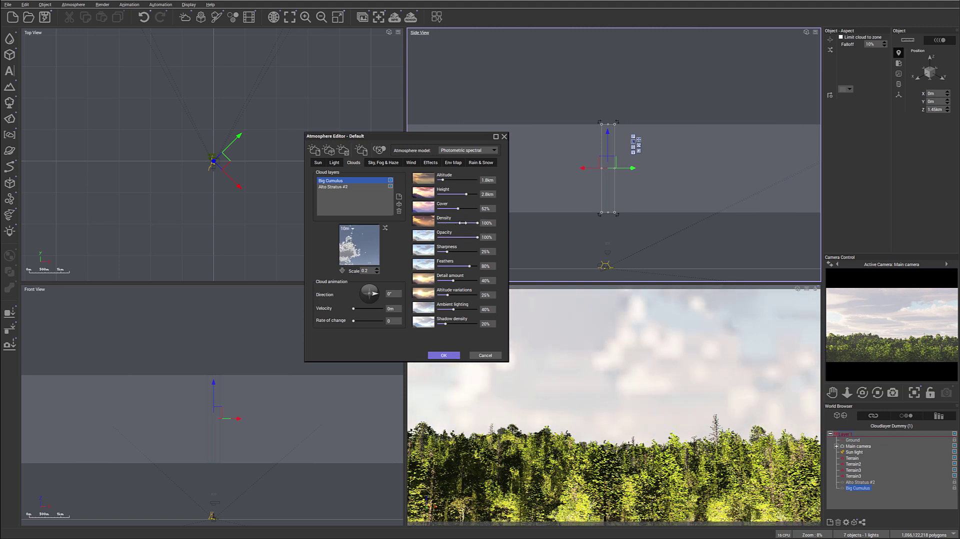
left_click_drag(463, 223, 433, 224)
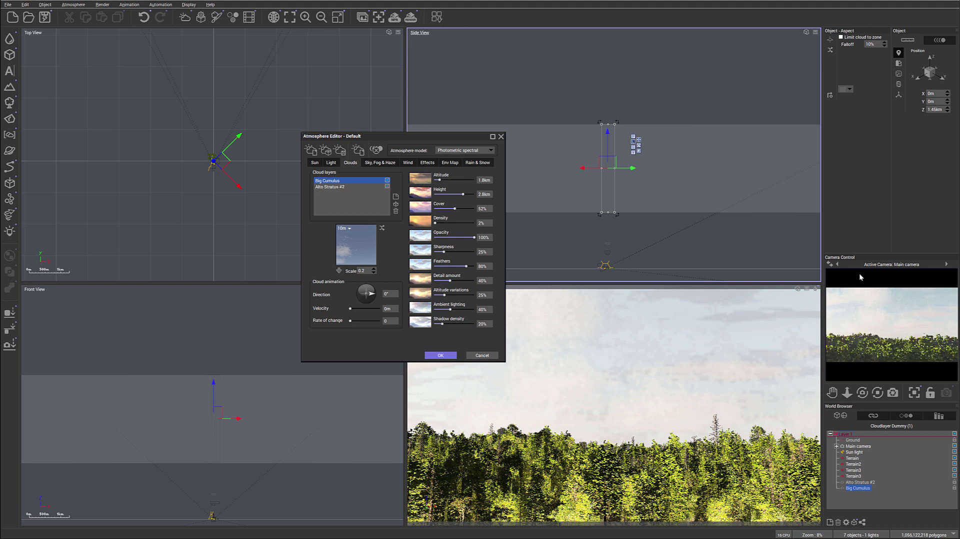
left_click_drag(459, 280, 452, 276)
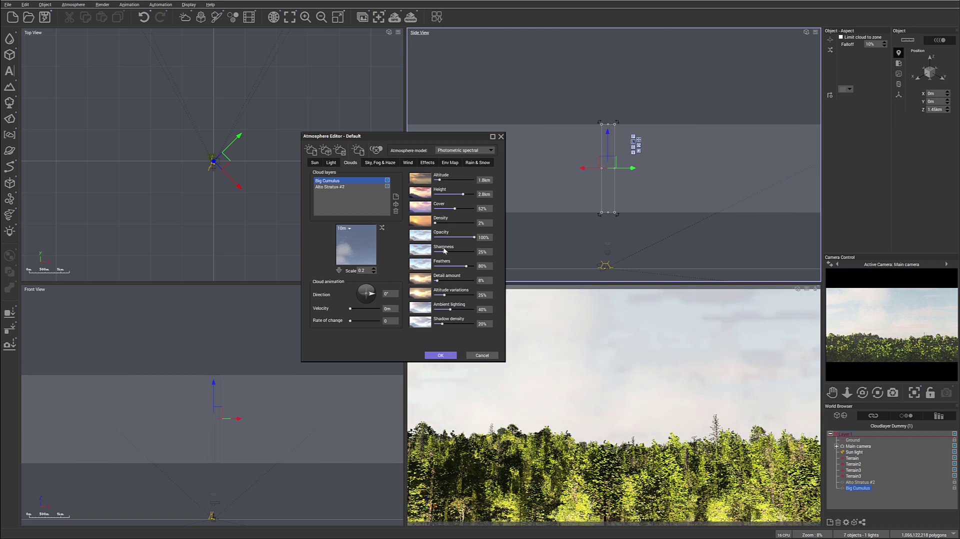
left_click_drag(443, 250, 437, 251)
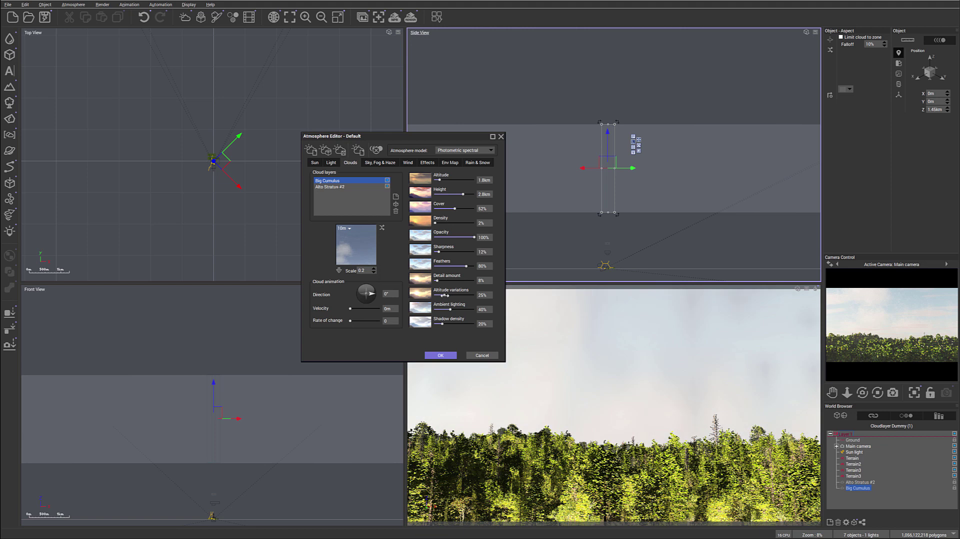
left_click_drag(444, 296, 461, 308)
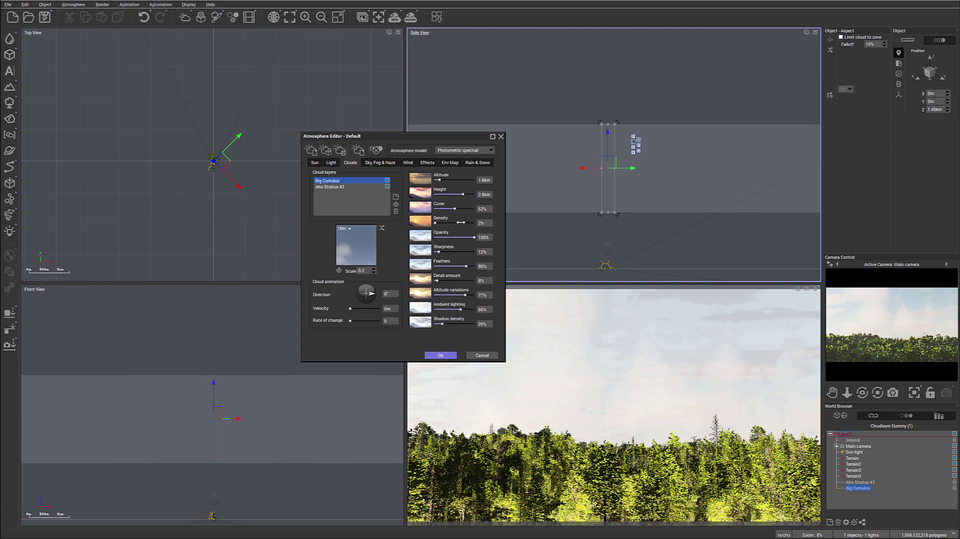
Step: Set the Big Cumulus cover to 40% and refresh the camera preview
left_click_drag(461, 208, 451, 208)
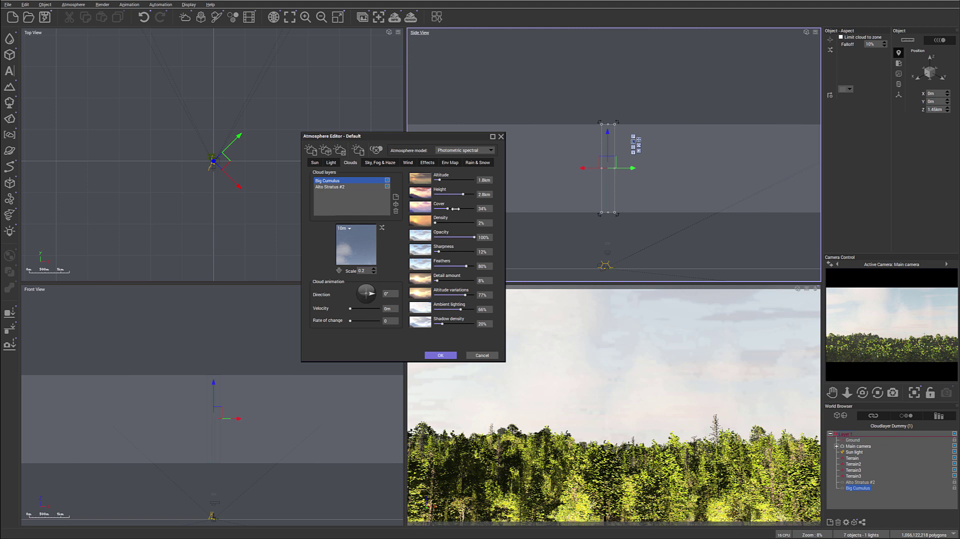
right_click(910, 311)
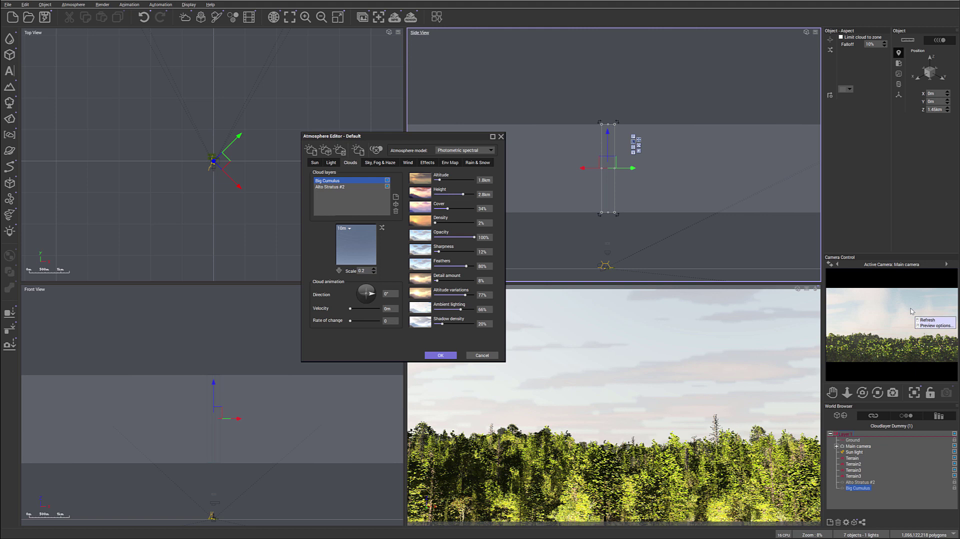
left_click(927, 320)
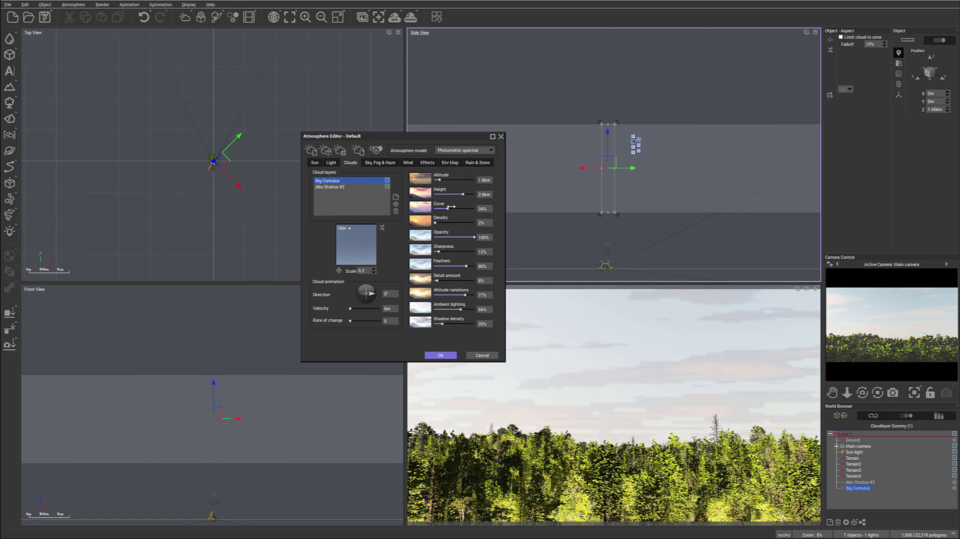
left_click_drag(451, 207, 454, 207)
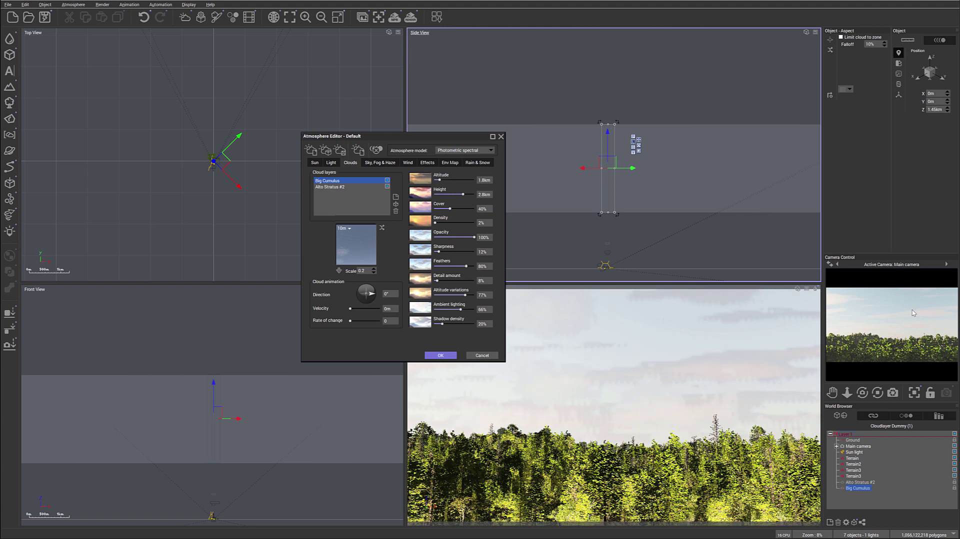
Step: Load Thick, High Cumulus as a third cloud layer and enter 500 m for its altitude
left_click(395, 204)
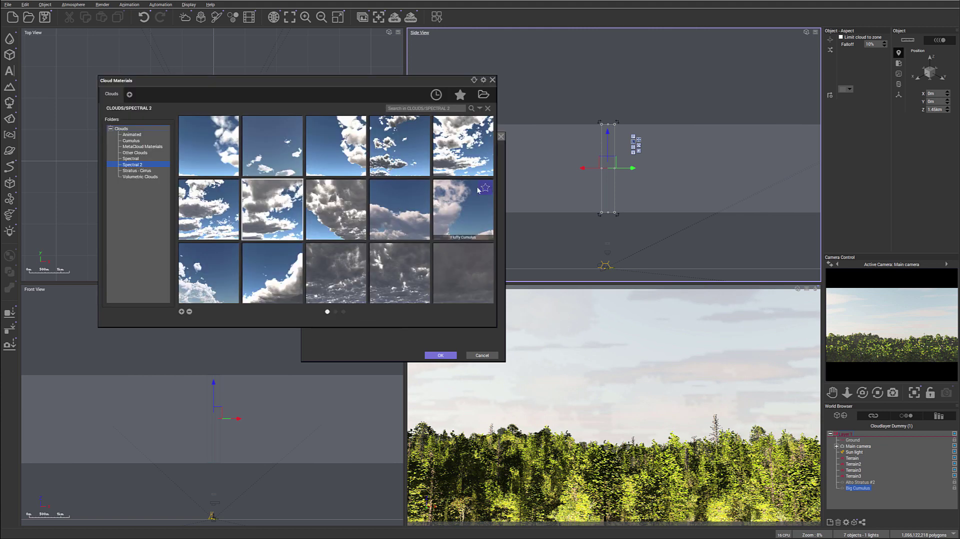
mouse_move(457, 123)
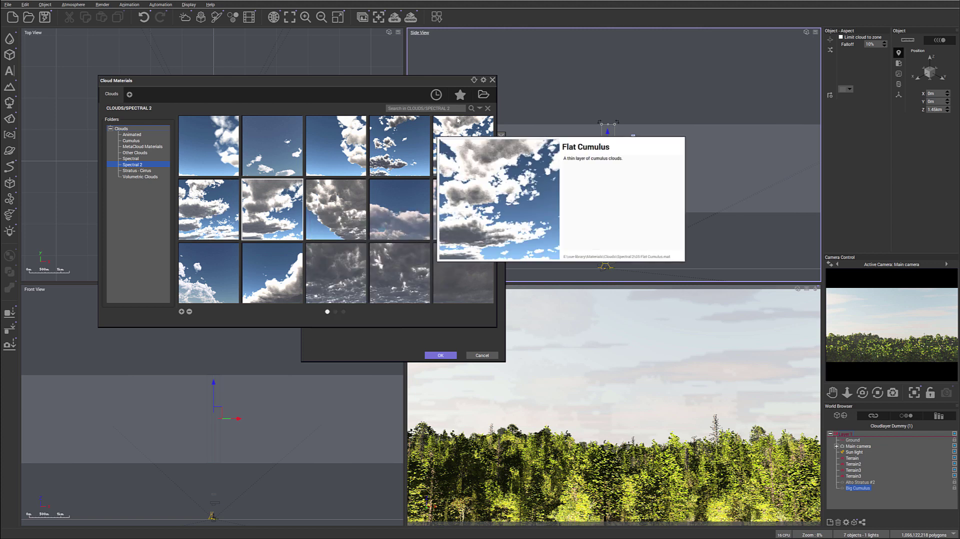
double_click(202, 214)
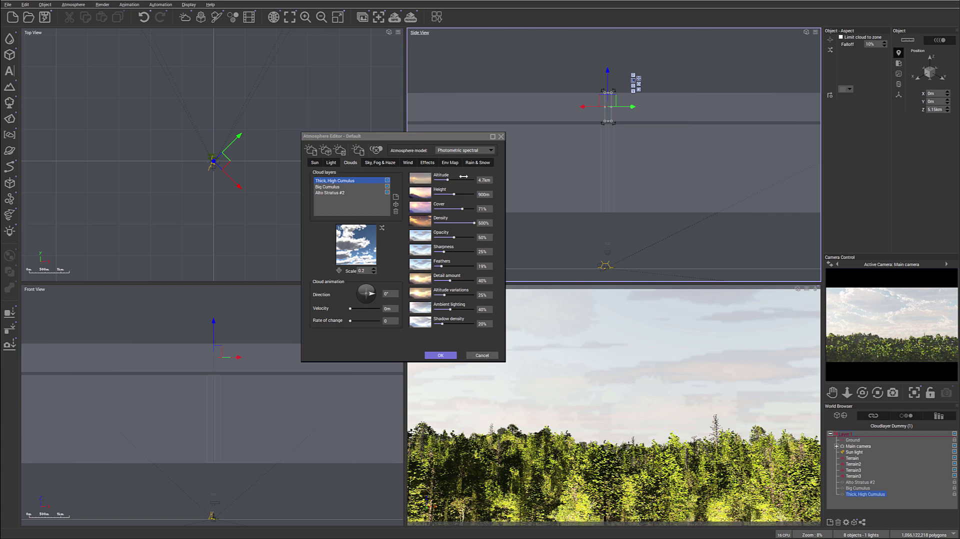
double_click(482, 179)
type("500")
key("Return")
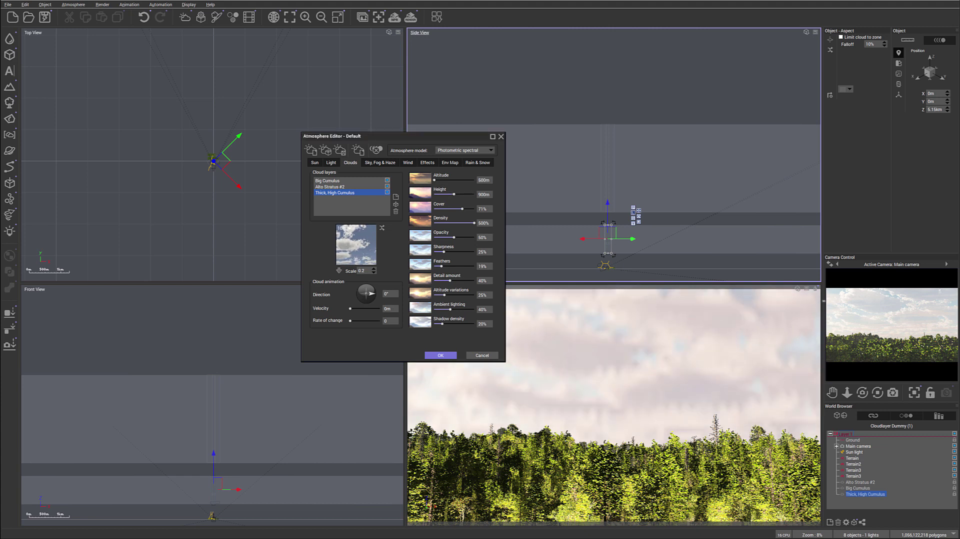
Step: Enlarge the camera preview panel, stretch the high cumulus height to 3.9 km, and trim cover to 92%
left_click_drag(822, 301, 725, 303)
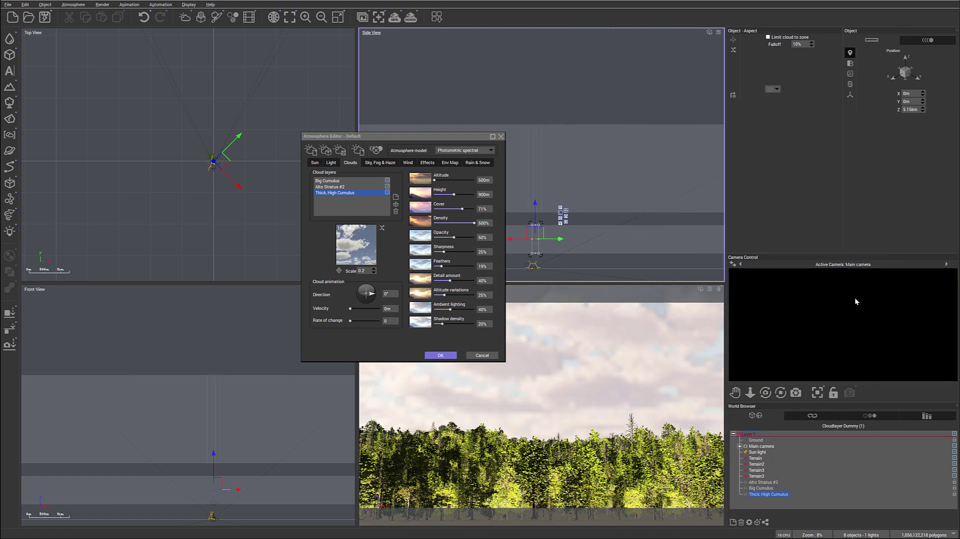
left_click_drag(867, 255, 865, 203)
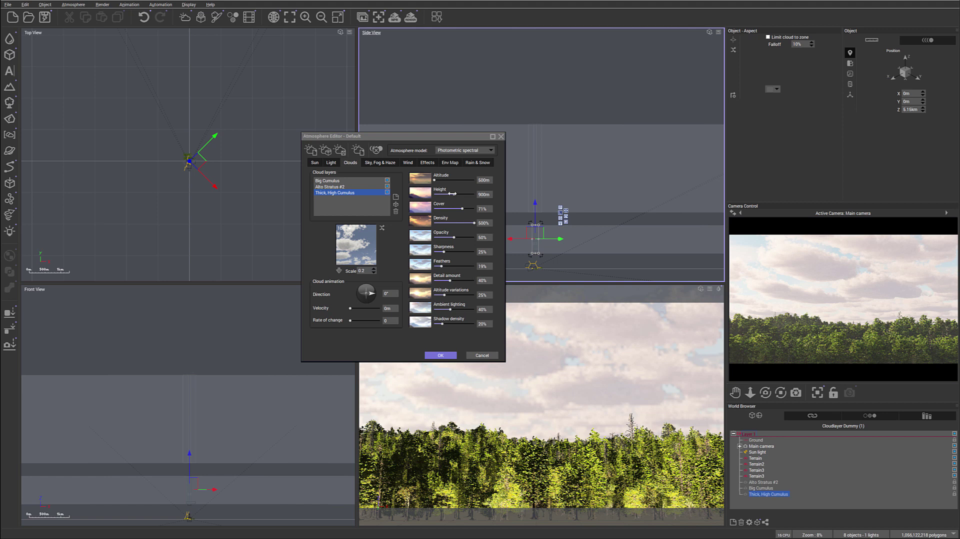
left_click_drag(452, 194, 462, 194)
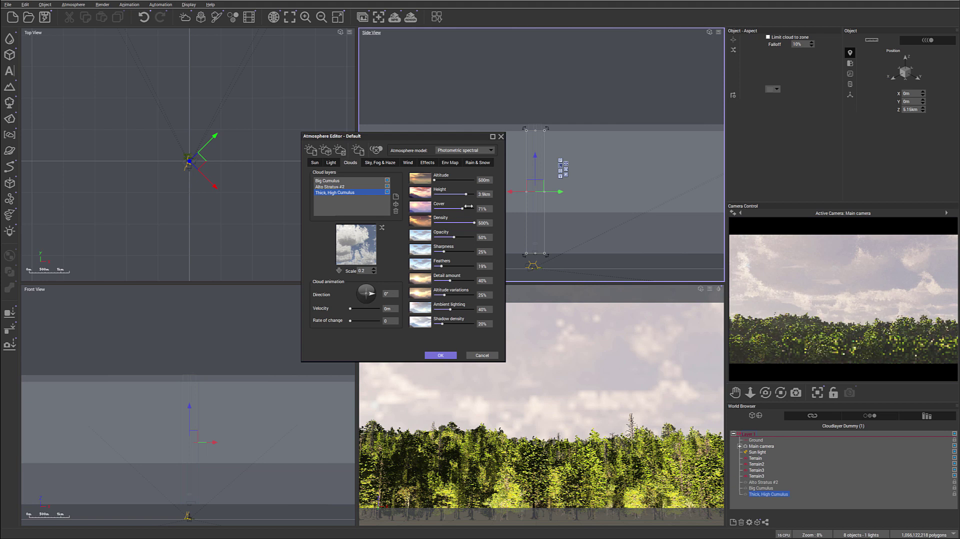
left_click_drag(462, 207, 460, 206)
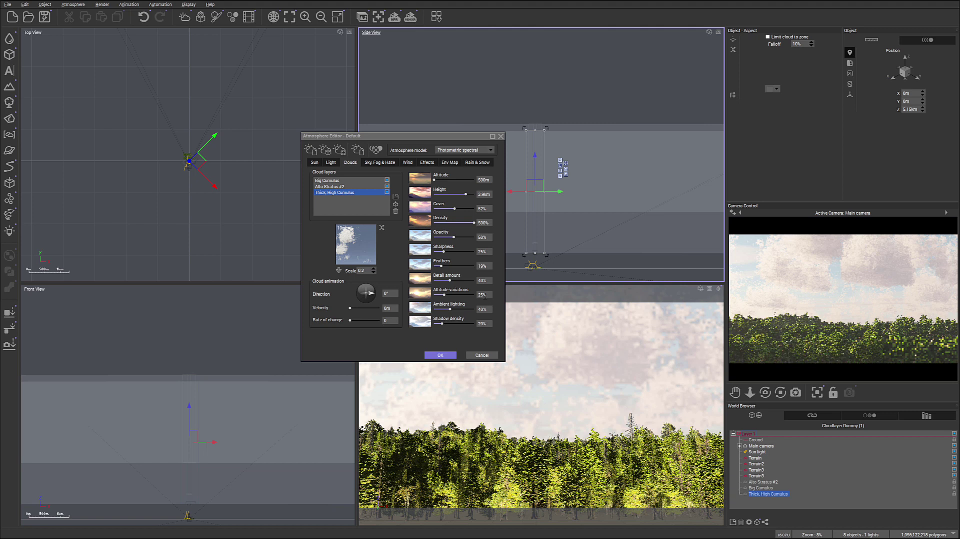
Step: Nudge detail up, raise altitude variations, lower ambient lighting, and set shadow density to 74%
left_click_drag(453, 282, 456, 281)
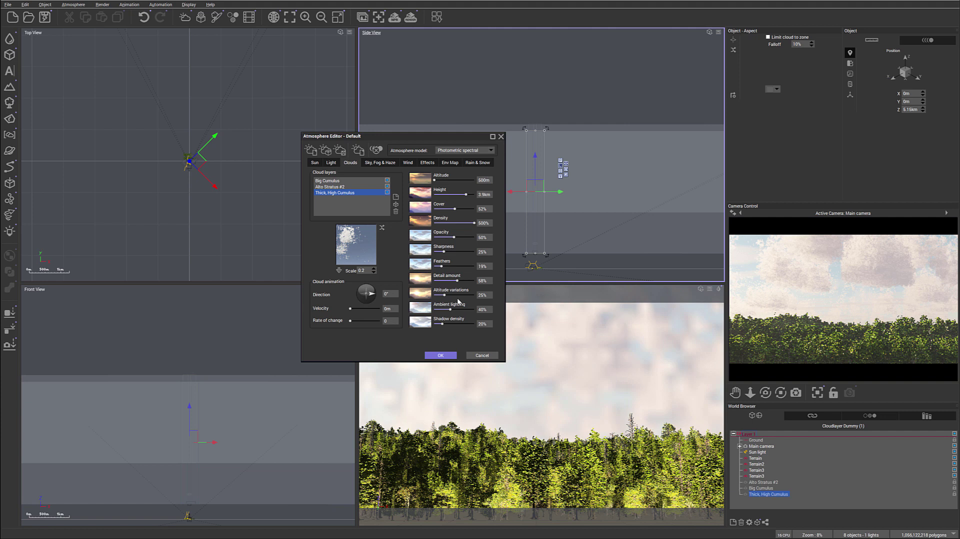
left_click_drag(444, 295, 471, 295)
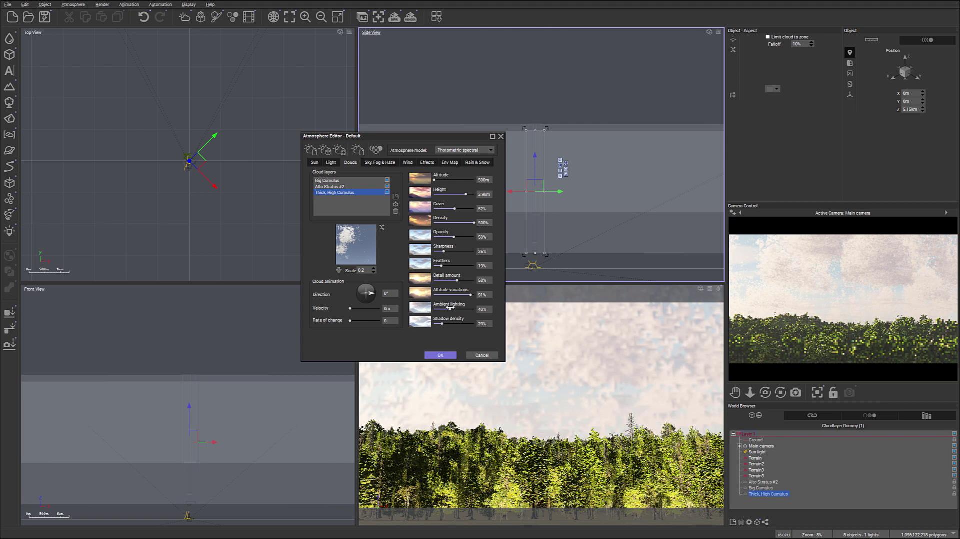
left_click_drag(449, 308, 446, 308)
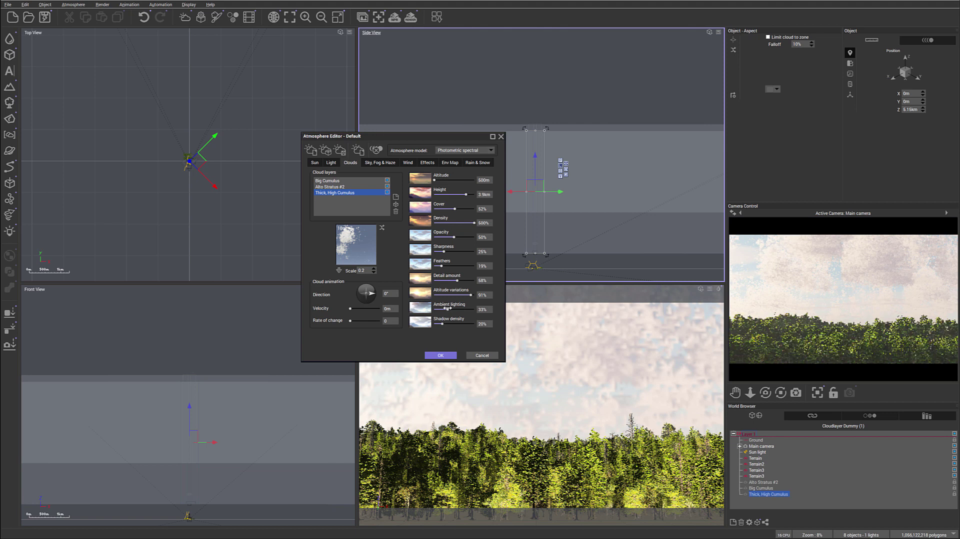
left_click_drag(447, 308, 442, 309)
left_click(466, 324)
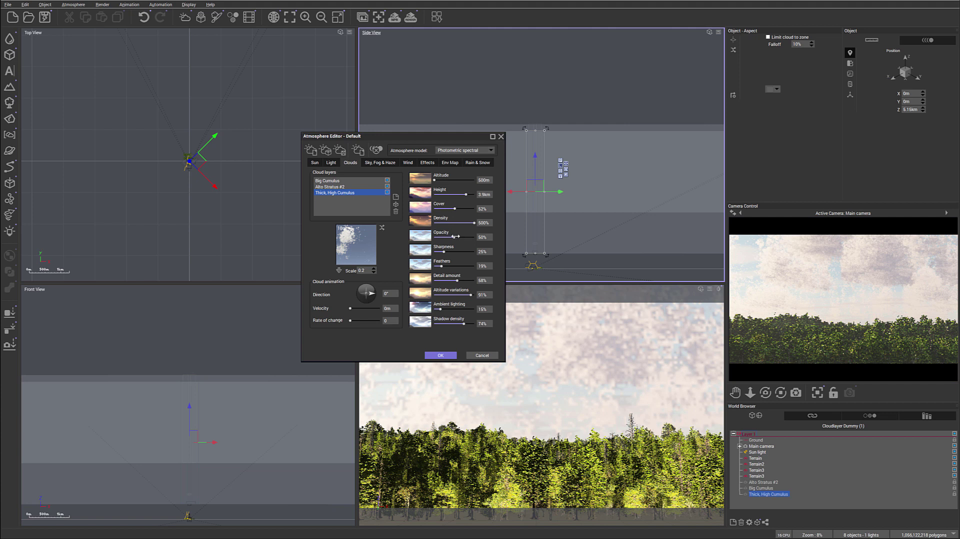
Step: Adjust the Thick, High Cumulus opacity up and back down to settle at 69%
left_click_drag(464, 236, 465, 236)
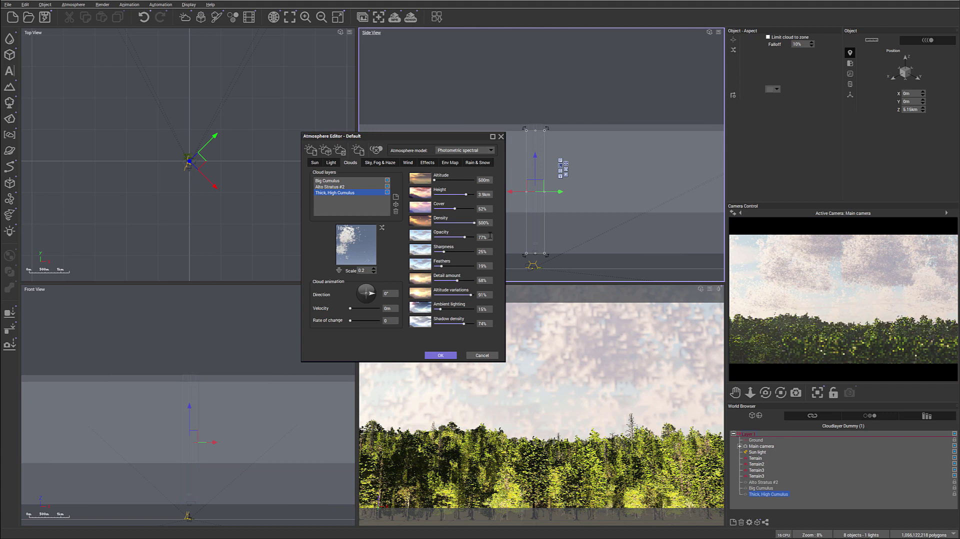
left_click_drag(464, 238, 459, 237)
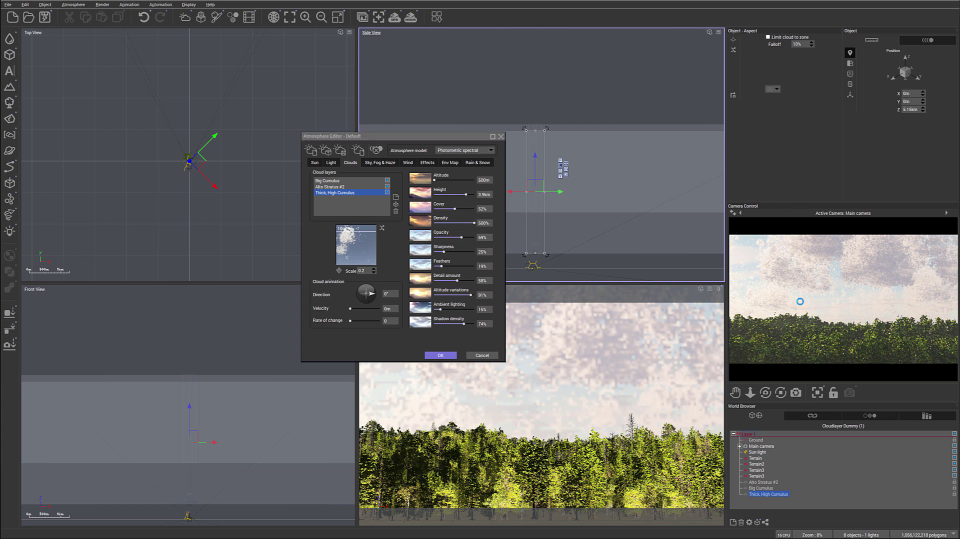
Step: Add a Spectral 2 Cloud Front layer from the cloud library and refresh the camera preview
left_click(396, 204)
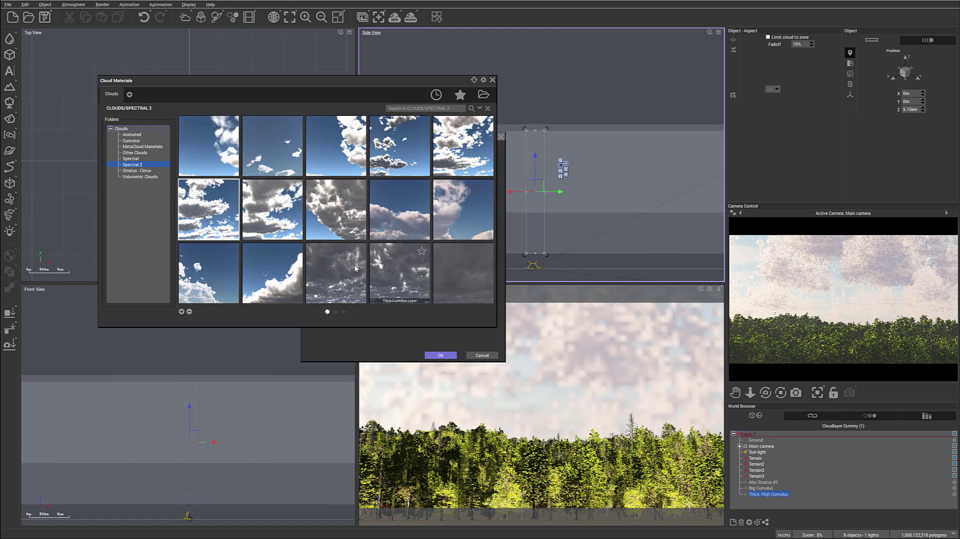
double_click(191, 284)
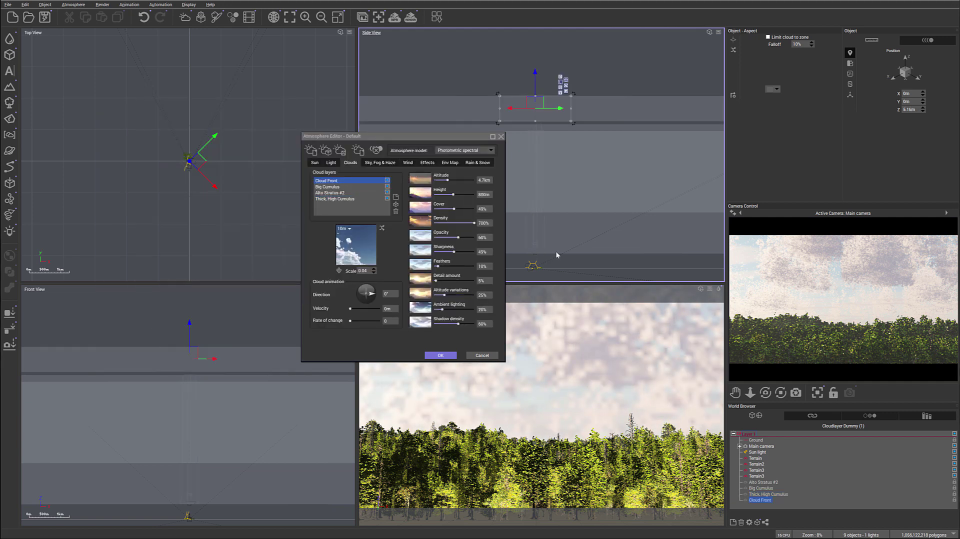
right_click(741, 233)
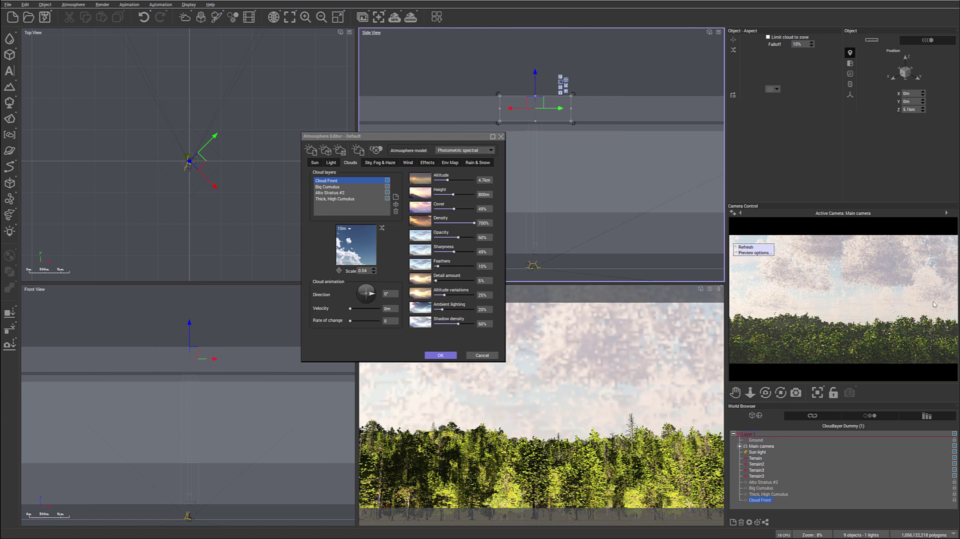
left_click(759, 247)
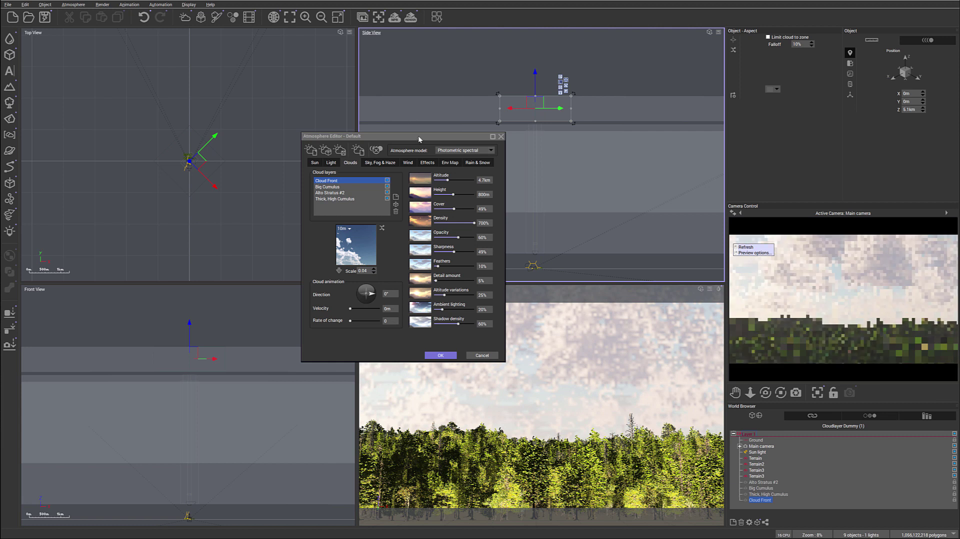
Step: Set the Cloud Front layer to 1 km altitude with 52% cover and more detail
left_click_drag(418, 136, 326, 124)
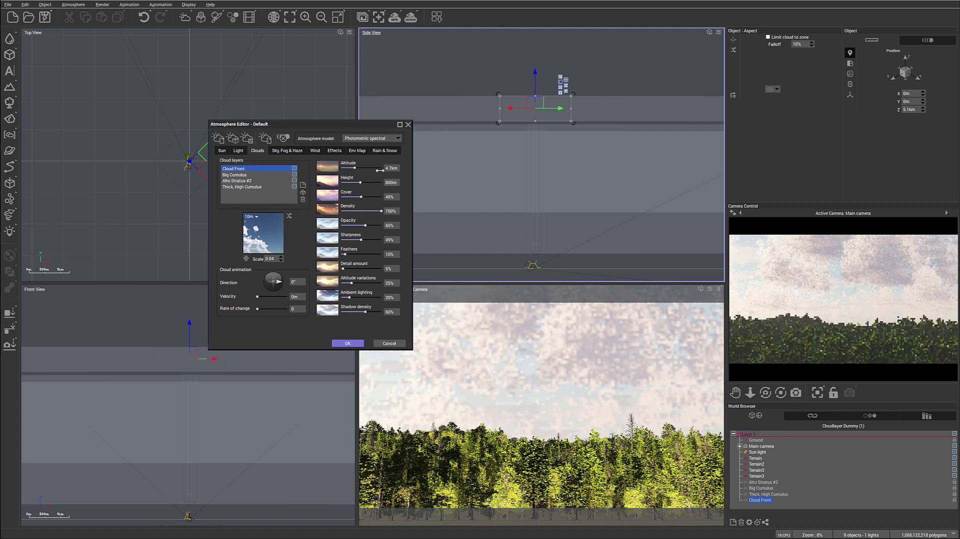
left_click_drag(369, 164, 342, 165)
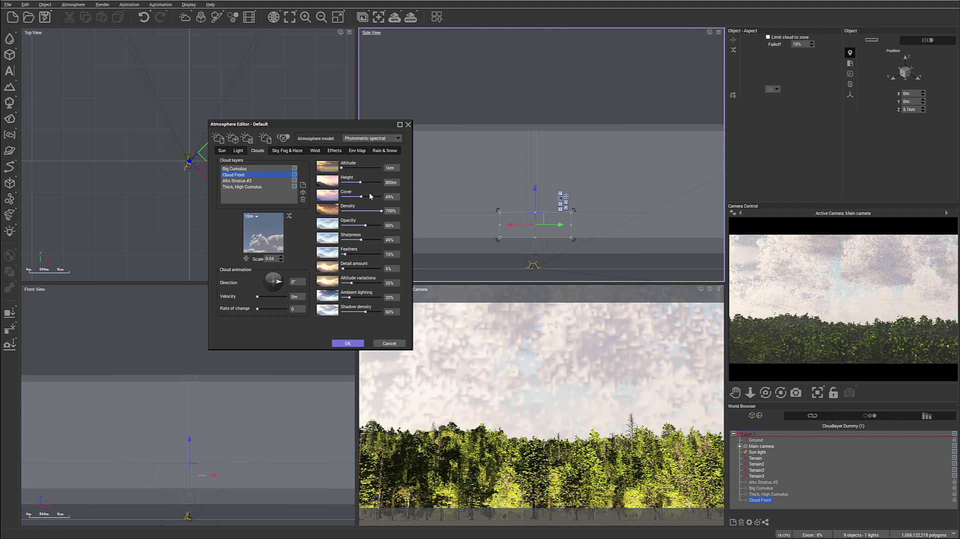
left_click_drag(364, 196, 368, 197)
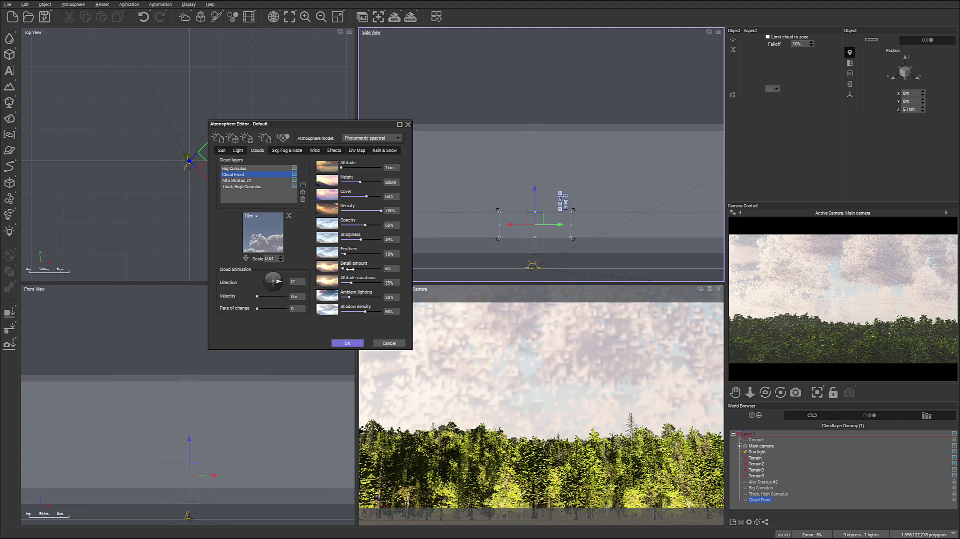
left_click_drag(345, 270, 376, 283)
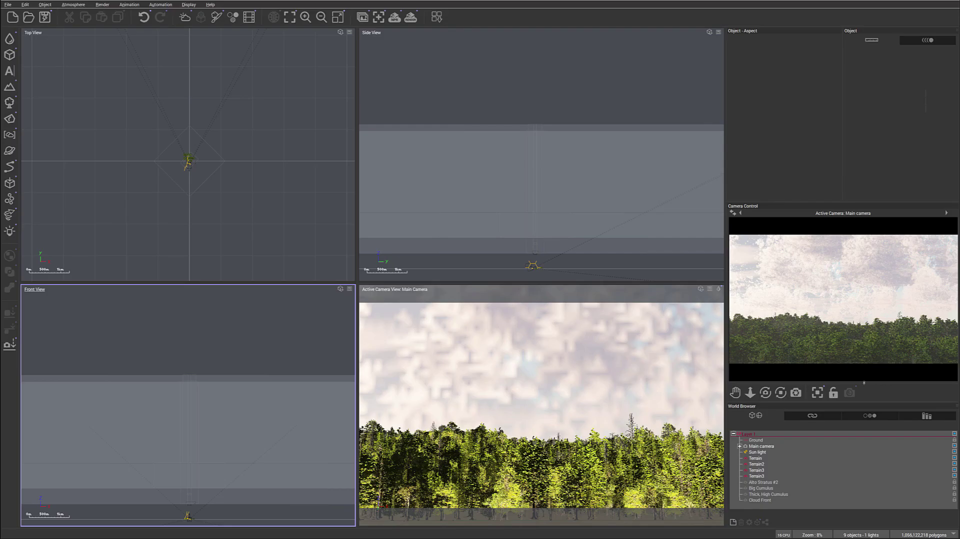
Step: Select the Sun light and move it over the terrain, slightly higher and further along X
left_click(757, 453)
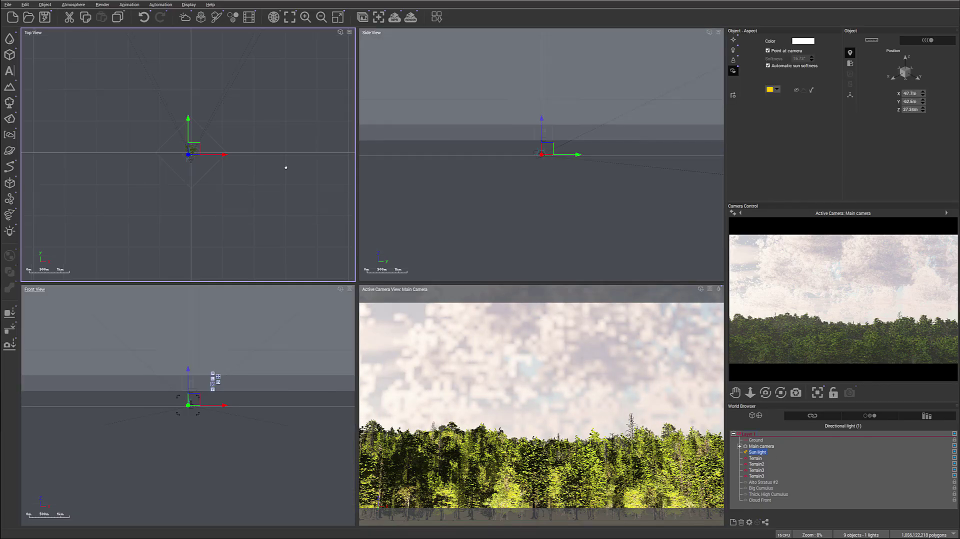
scroll(257, 195, "up", 5)
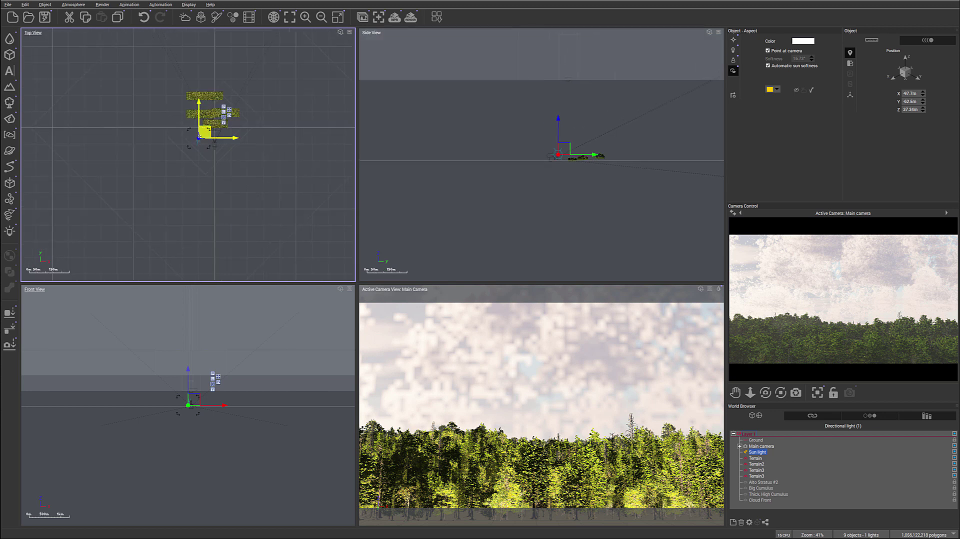
left_click_drag(199, 136, 204, 103)
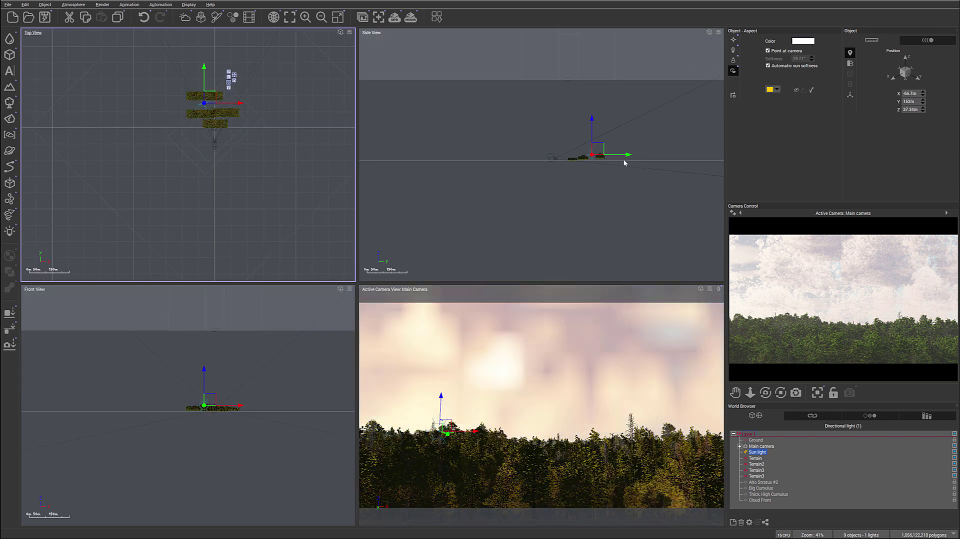
scroll(610, 157, "up", 3)
left_click_drag(600, 159, 597, 145)
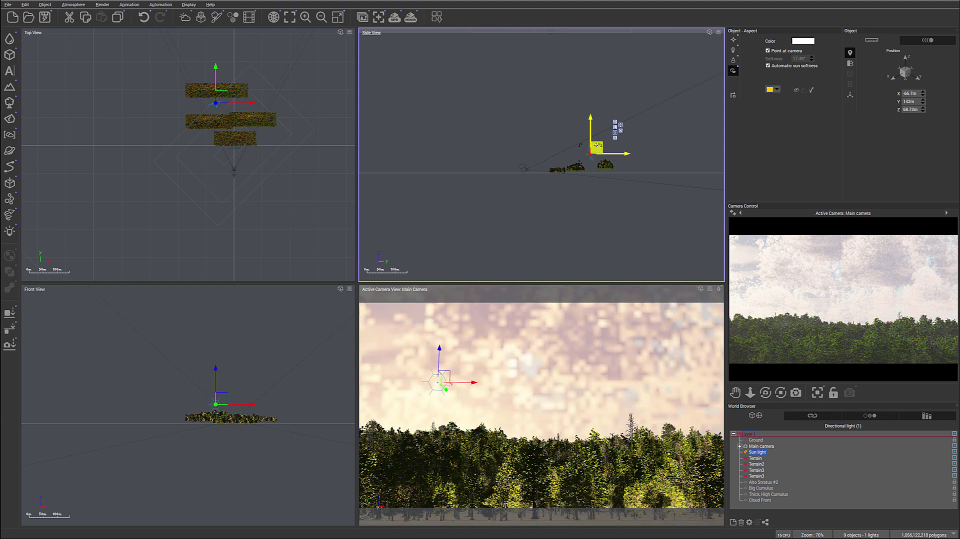
left_click_drag(222, 100, 218, 100)
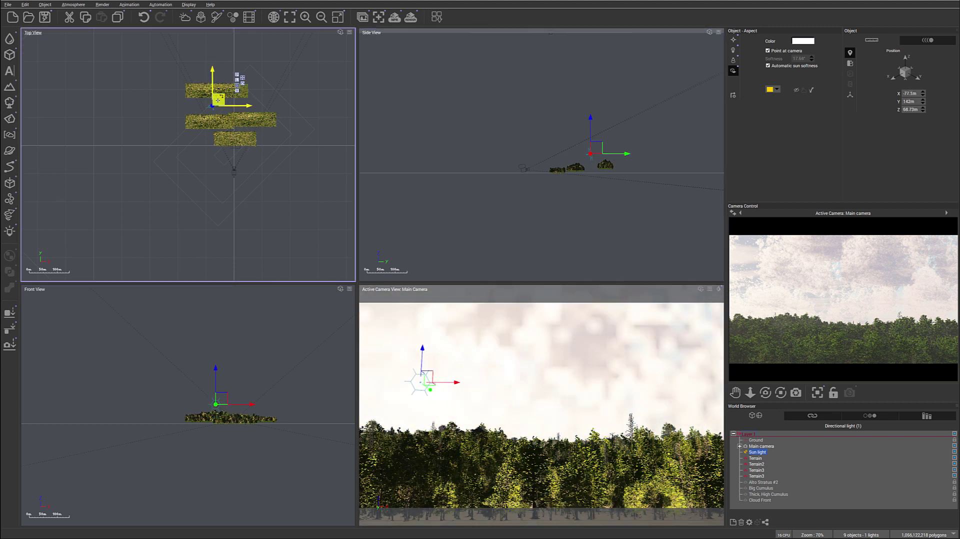
Step: Lower the sun toward the treetops, placing it at X 80.4 m, Y 142.7 m, Z 59.55 m
right_click(923, 295)
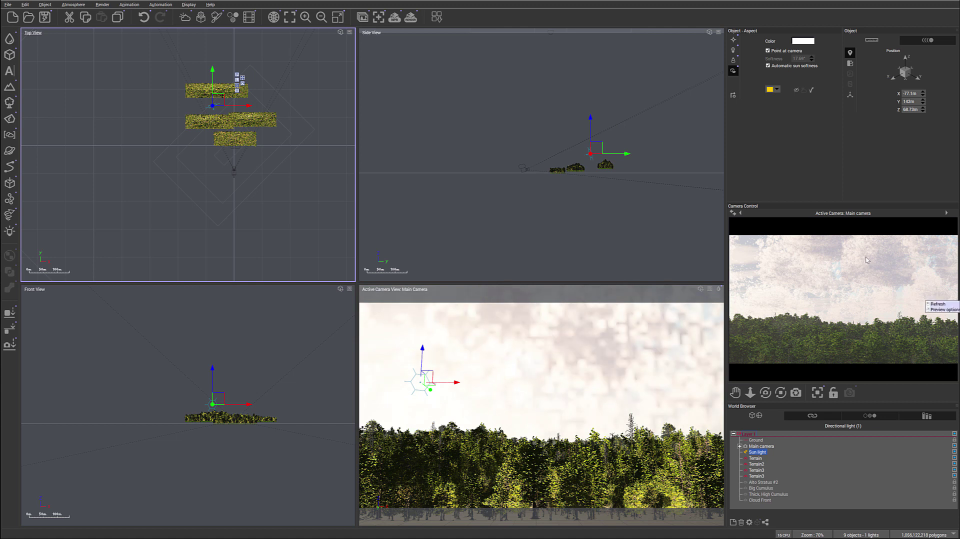
scroll(607, 154, "up", 3)
left_click(599, 153)
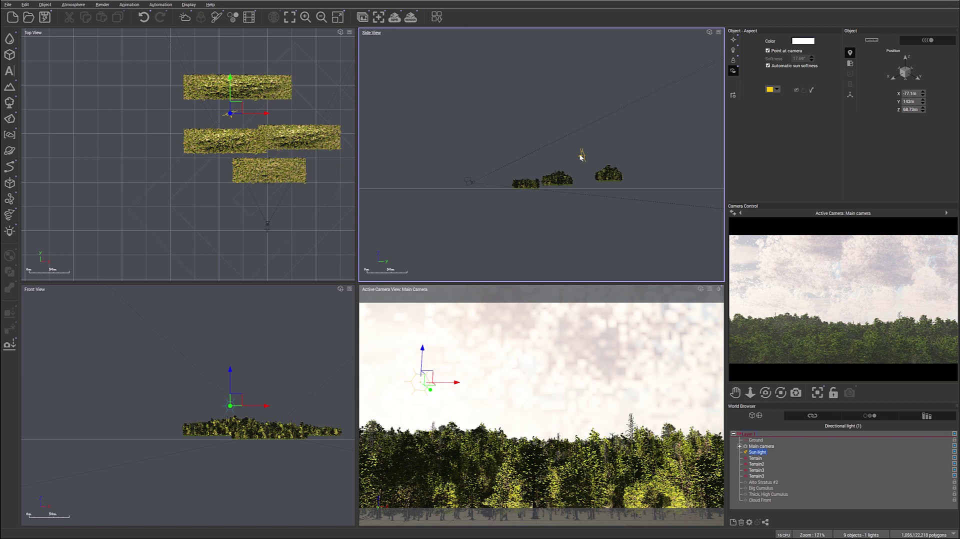
left_click_drag(583, 158, 589, 154)
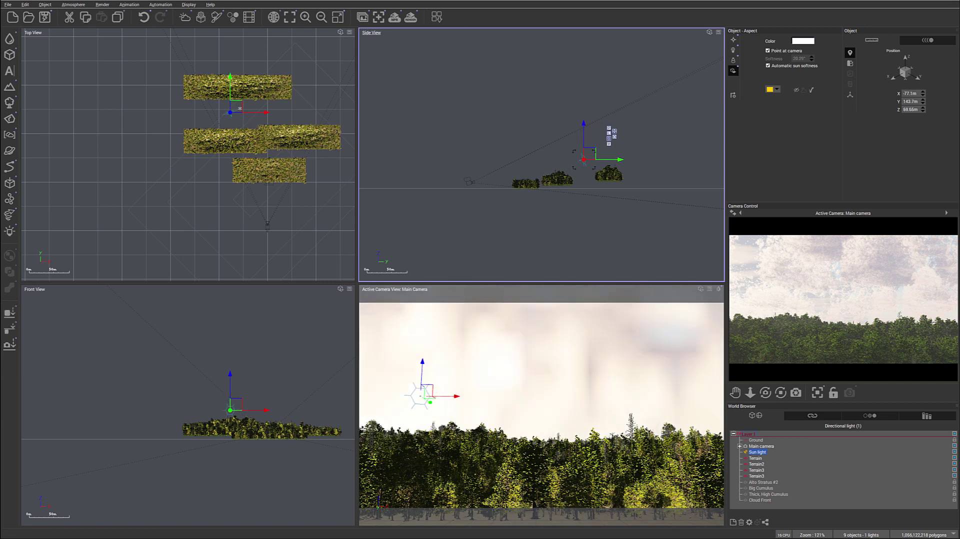
left_click_drag(240, 108, 238, 108)
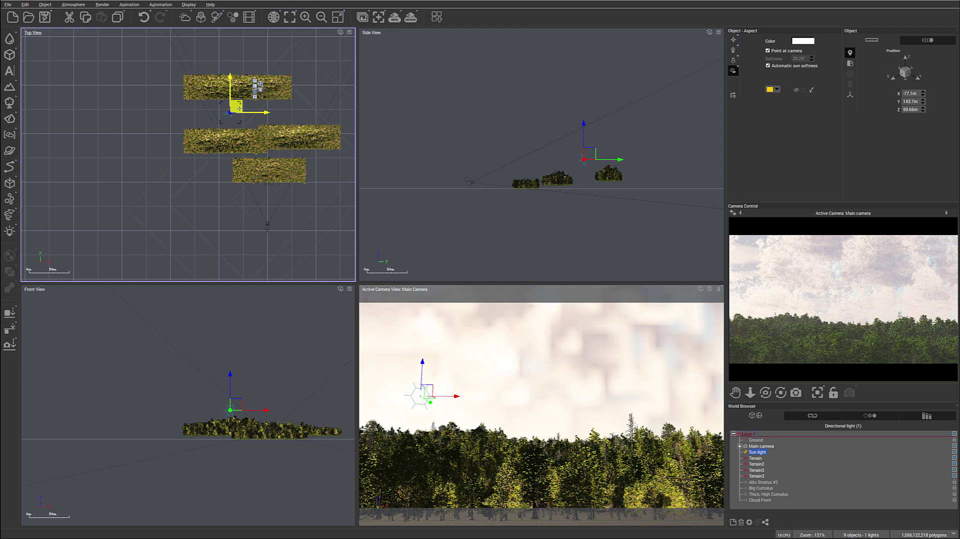
Step: Render the backlit forest at 800x450 and view the finished image in the Render Display
left_click(412, 17)
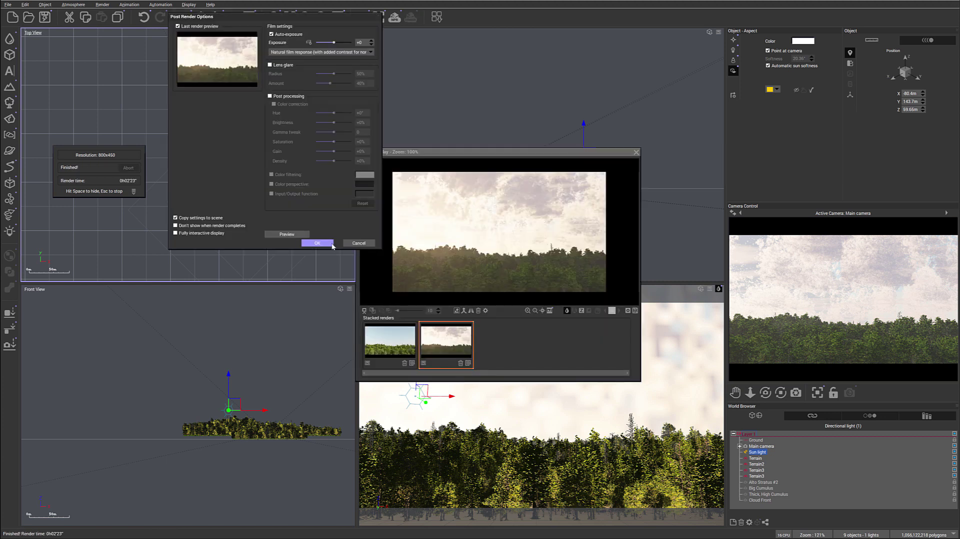
left_click(323, 245)
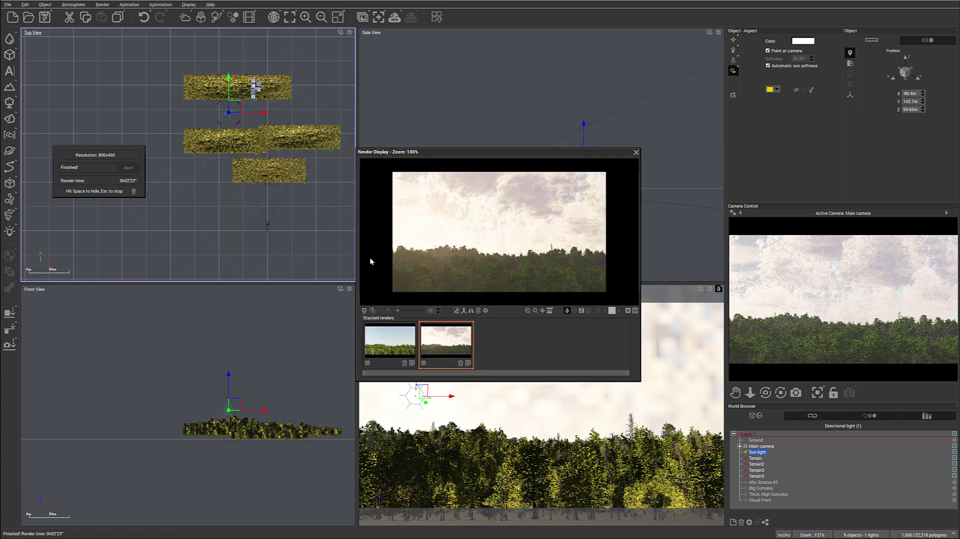